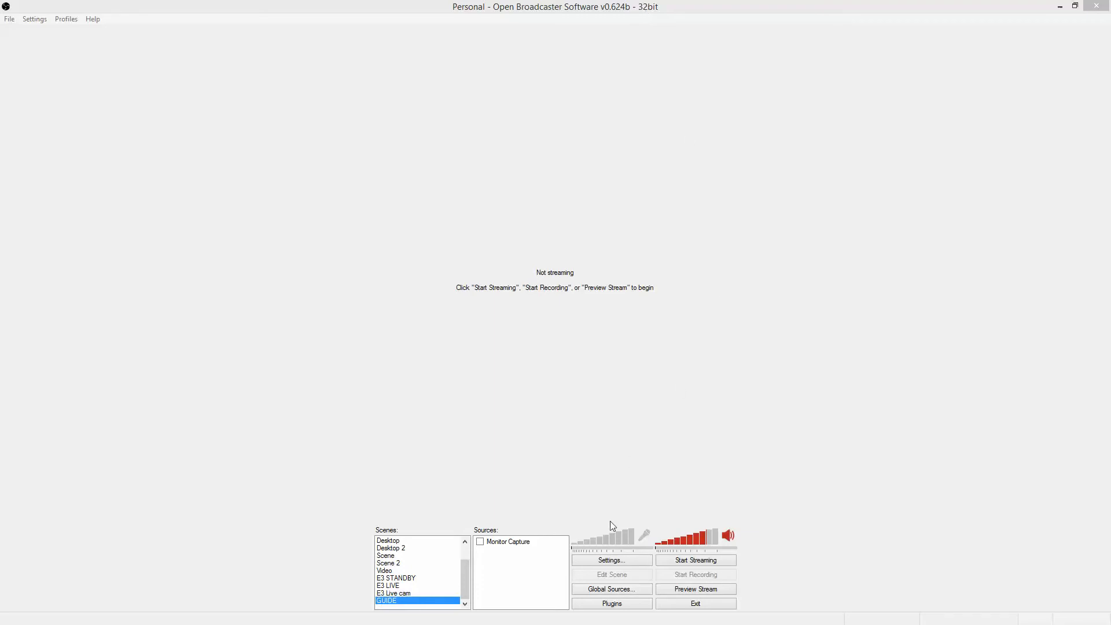
Step: Open the settings and choose the Personal setting profile
{"action": "left_click", "coordinate": [618, 562]}
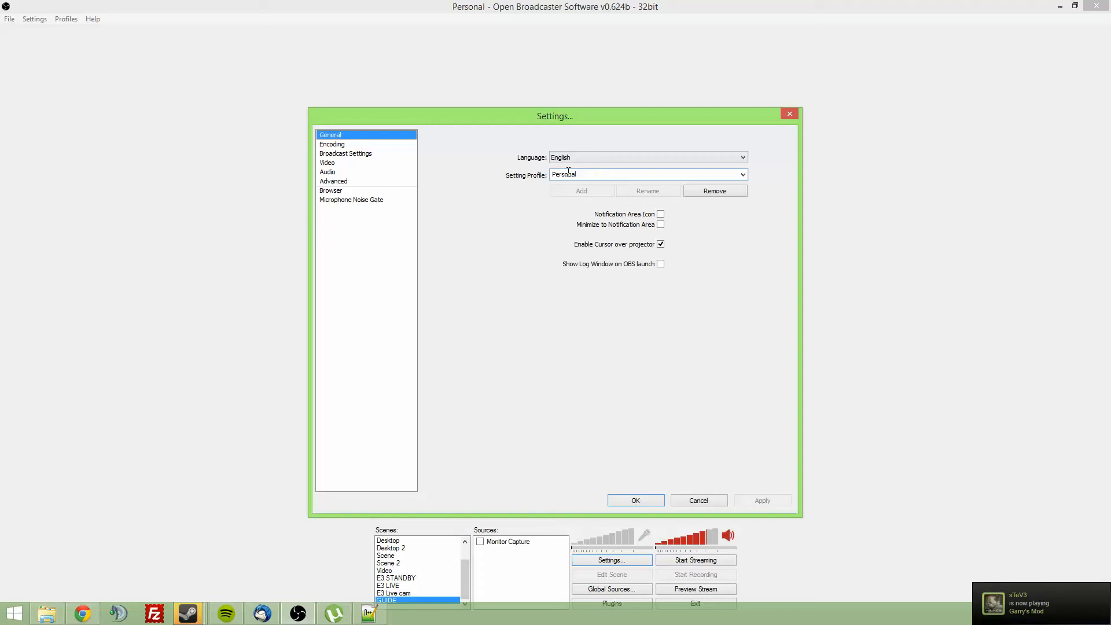
{"action": "left_click", "coordinate": [743, 175]}
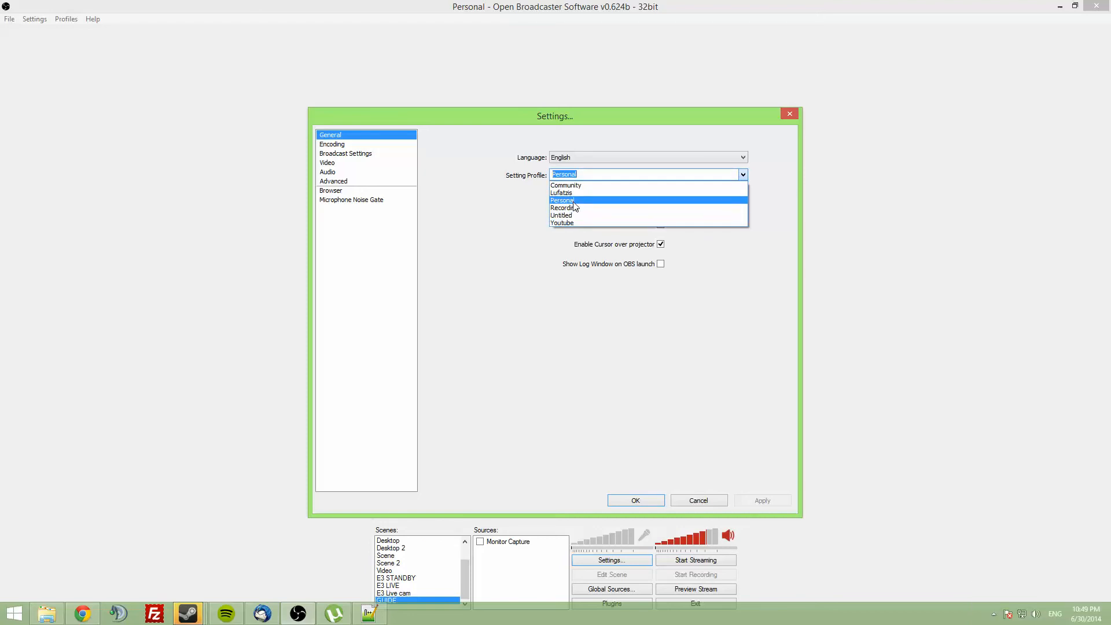
{"action": "left_click", "coordinate": [588, 200]}
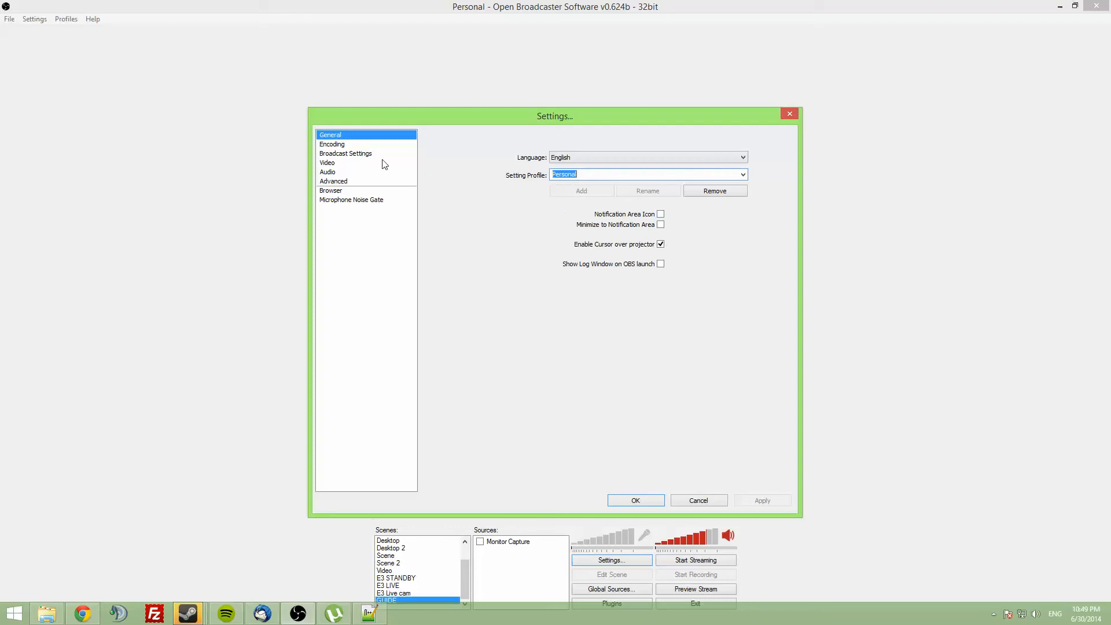
Step: Examine the encoding settings, switching CBR off and back on and viewing the audio codec options
{"action": "left_click", "coordinate": [338, 148]}
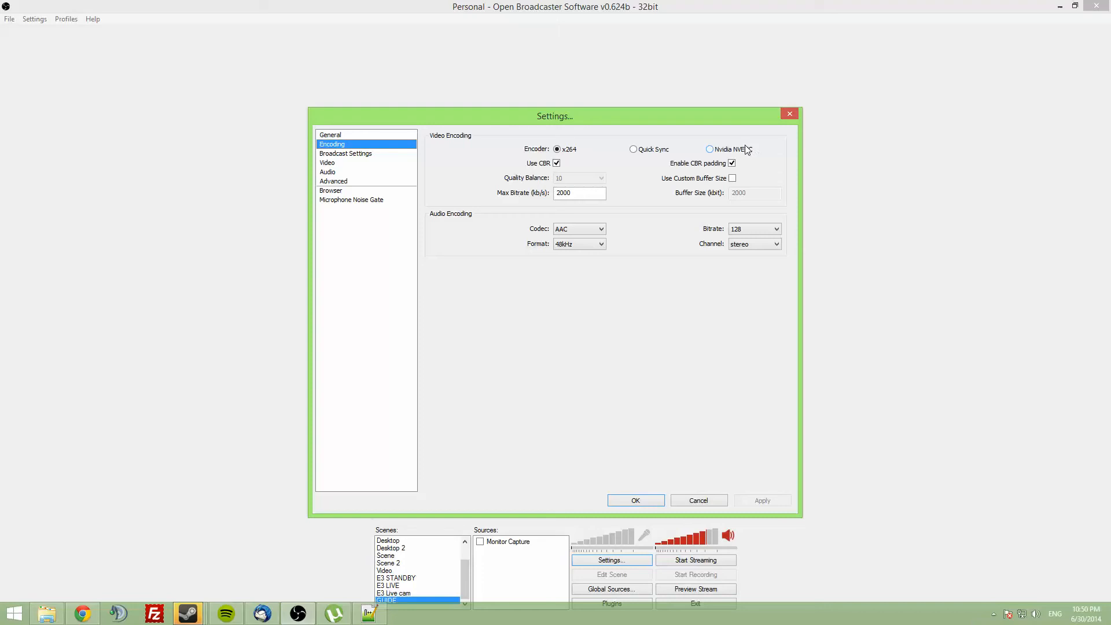
{"action": "left_click", "coordinate": [556, 163]}
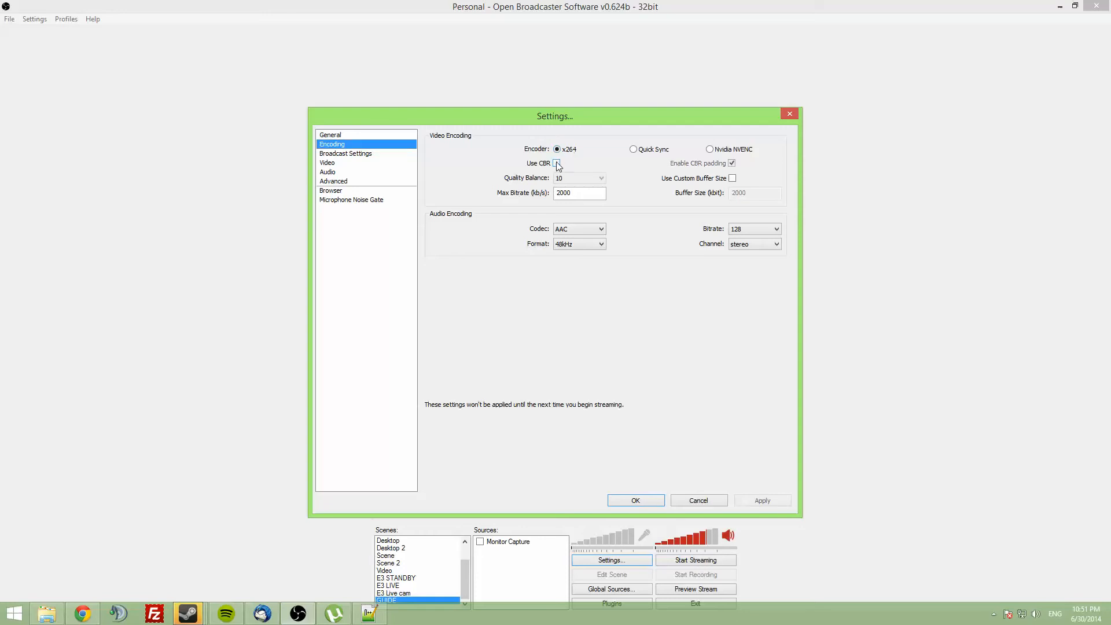
{"action": "left_click", "coordinate": [556, 163]}
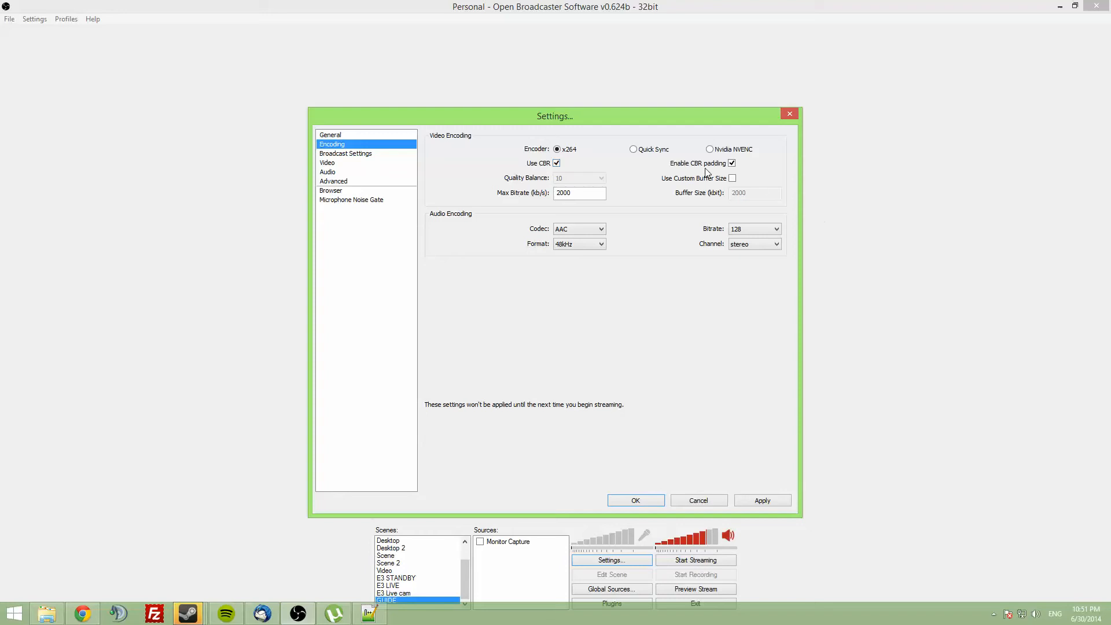
{"action": "mouse_move", "coordinate": [718, 169]}
{"action": "mouse_move", "coordinate": [621, 197]}
{"action": "left_click", "coordinate": [574, 229]}
{"action": "left_click", "coordinate": [592, 231]}
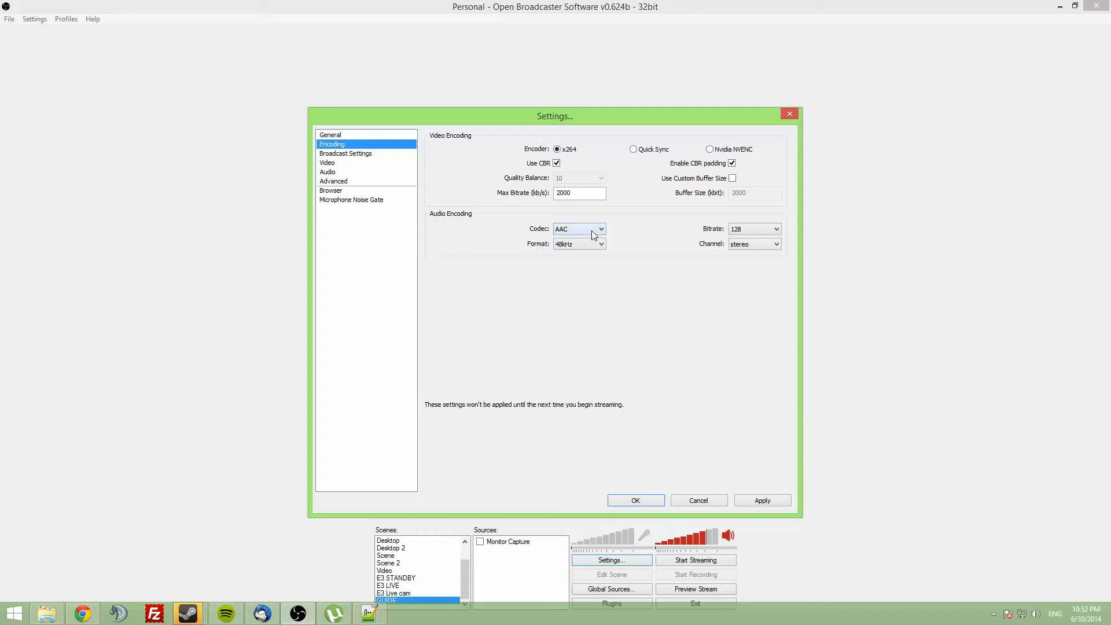
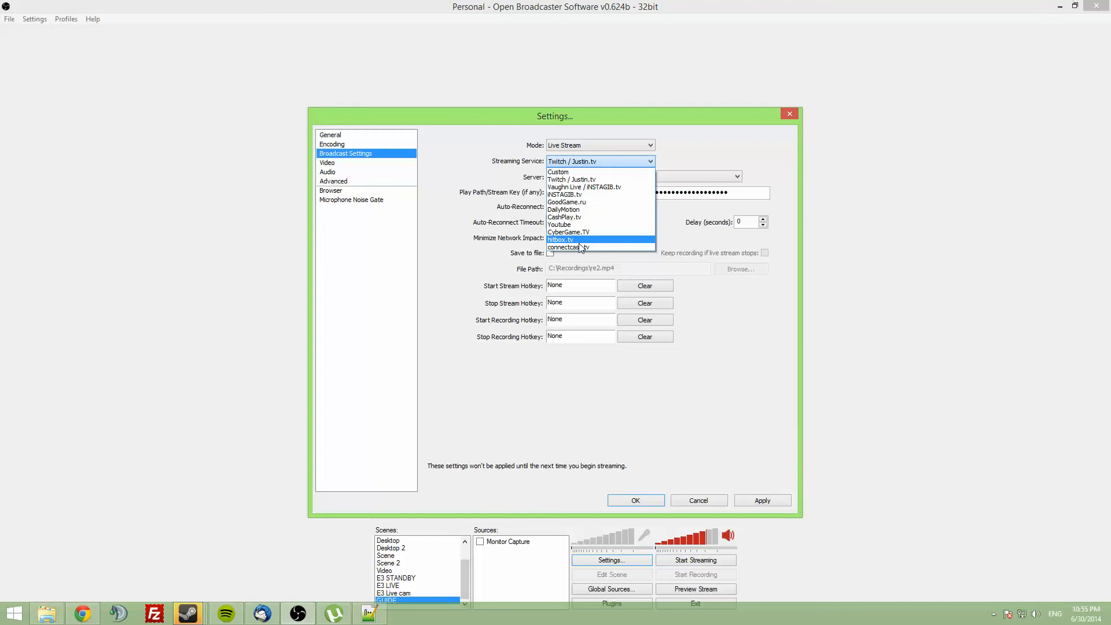
Step: Set the streaming service to Twitch / Justin.tv with the EU: Amsterdam, NL server, and go to the Video settings without saving the changes
{"action": "left_click", "coordinate": [584, 179]}
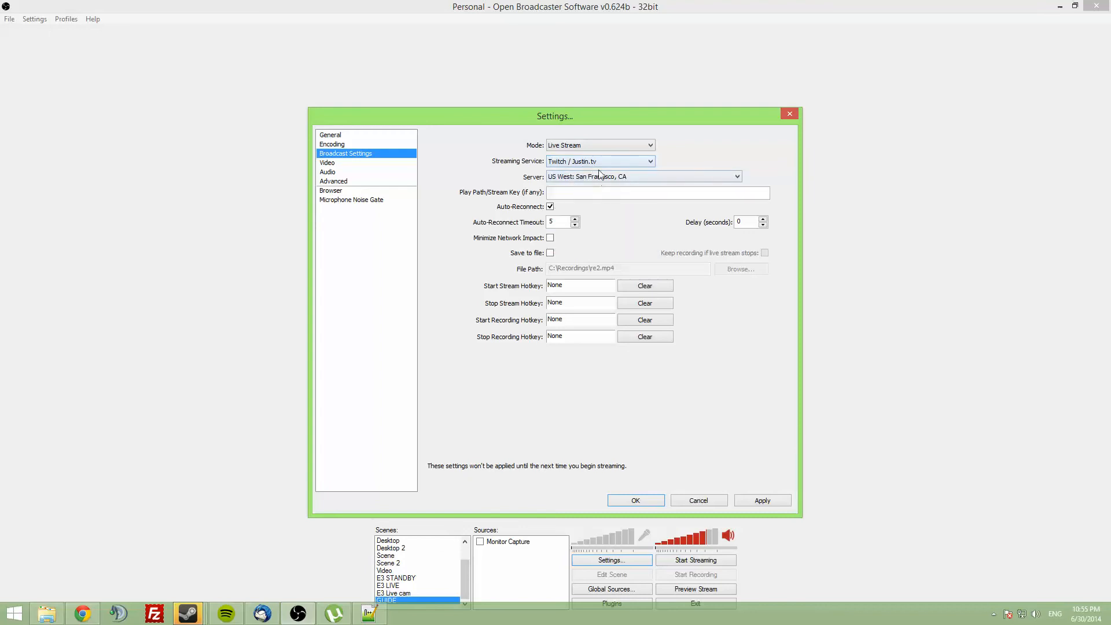
{"action": "left_click", "coordinate": [572, 177]}
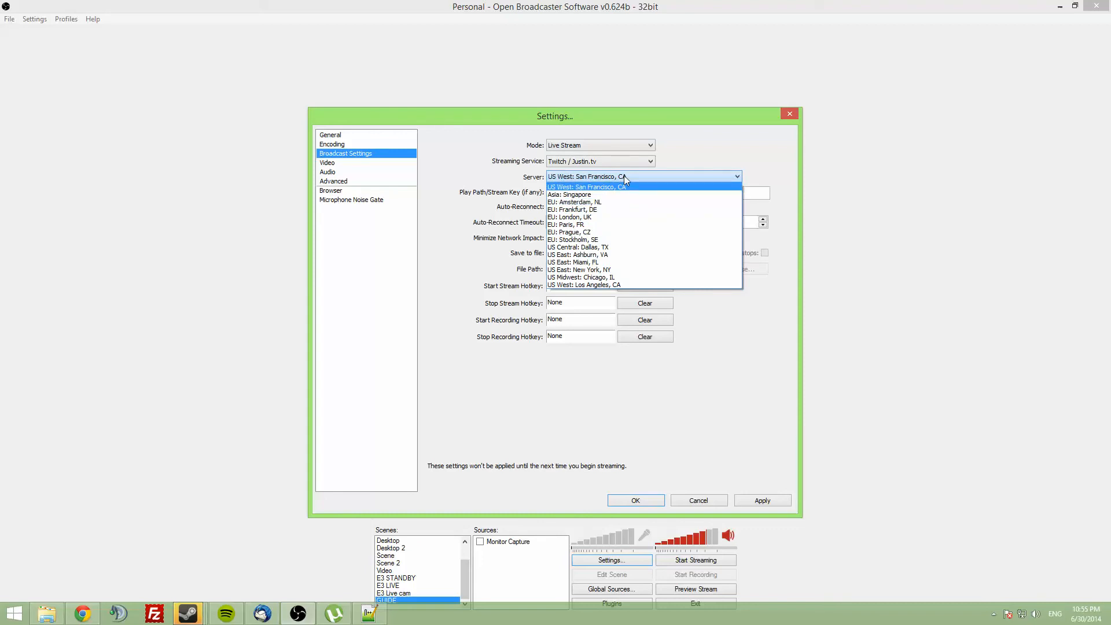
{"action": "left_click", "coordinate": [579, 203]}
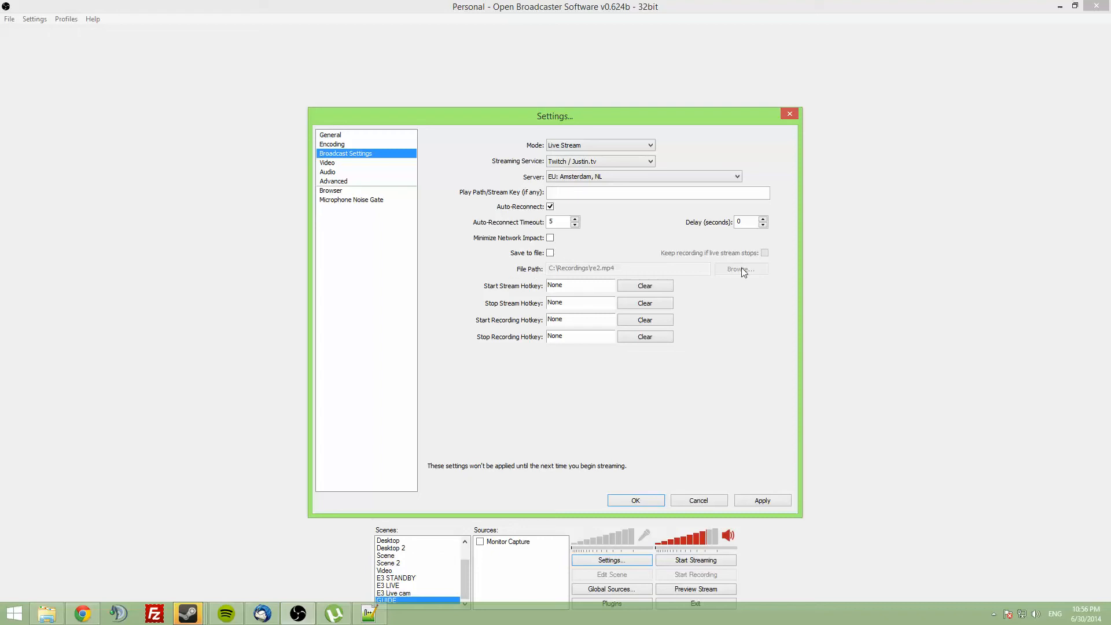
{"action": "left_click", "coordinate": [327, 166]}
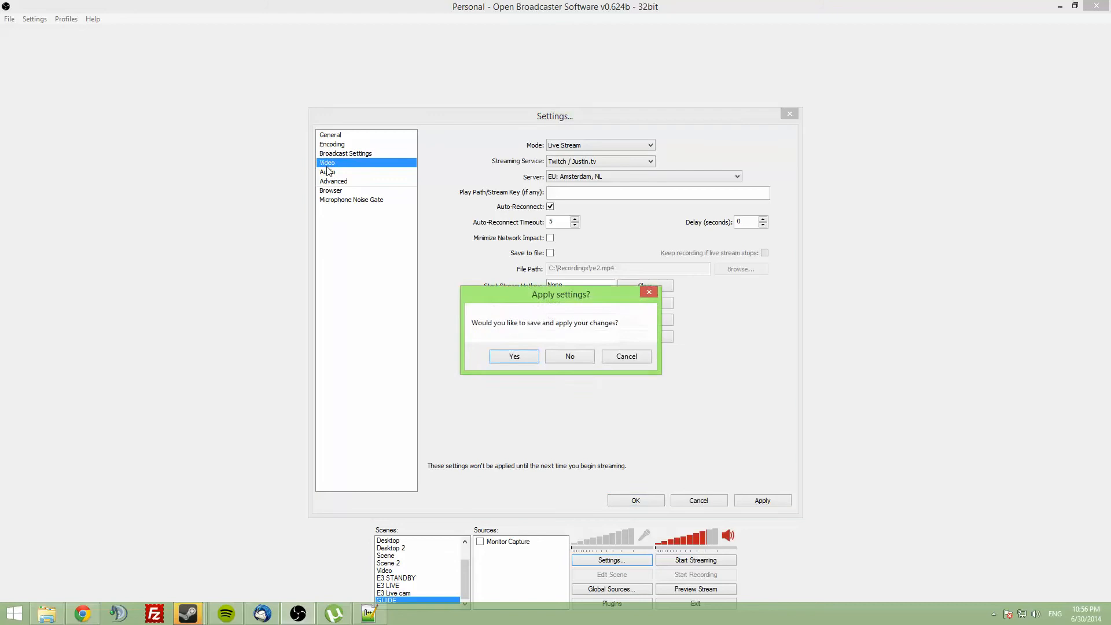
{"action": "left_click", "coordinate": [564, 355]}
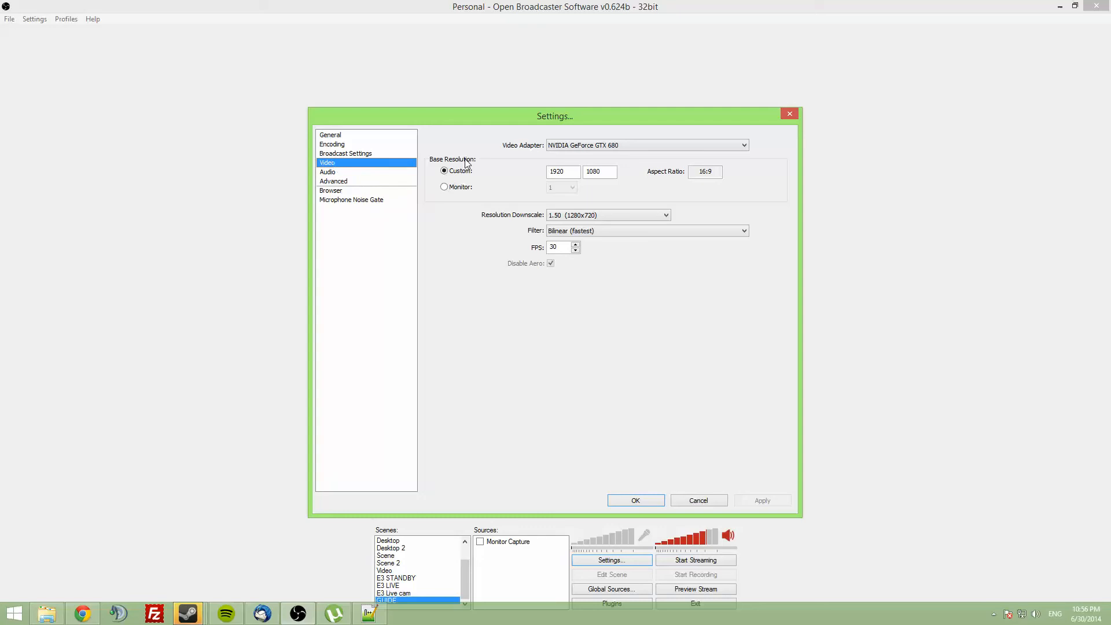
Step: Select the NVIDIA GeForce GTX 680 video adapter and, after trying the monitor option, a custom base resolution of 1920 x 1080
{"action": "left_click", "coordinate": [620, 143]}
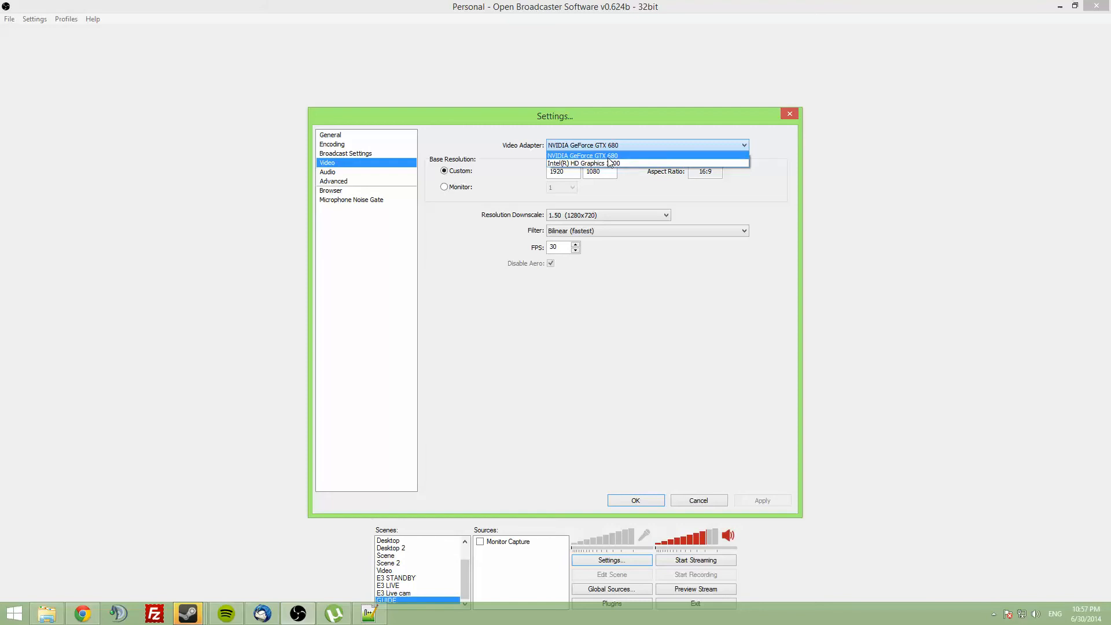
{"action": "left_click", "coordinate": [604, 156]}
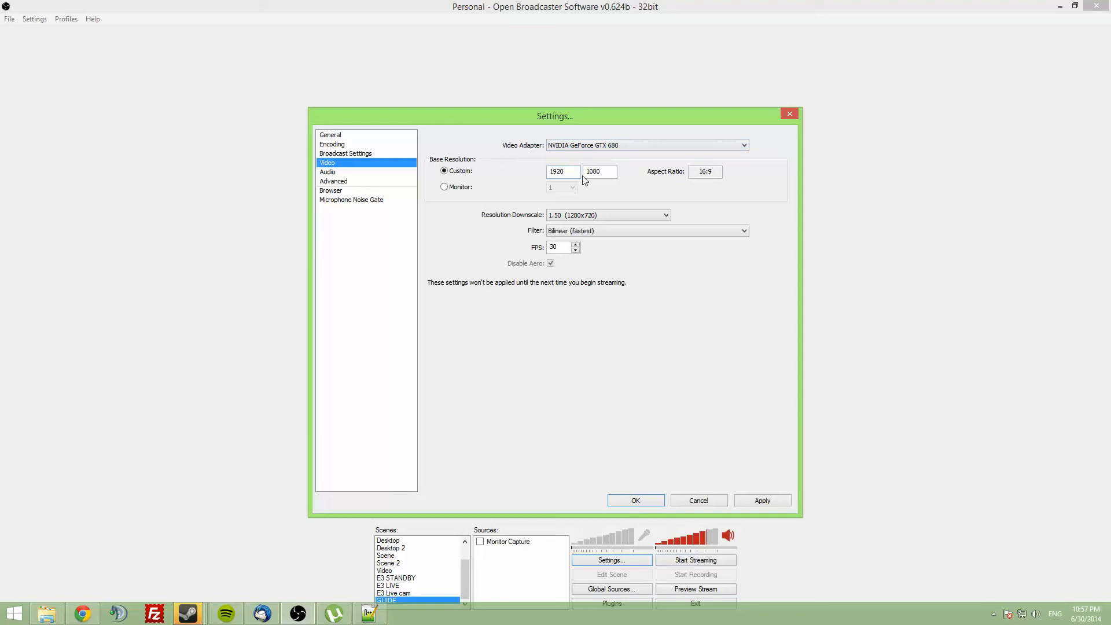
{"action": "left_click", "coordinate": [448, 190]}
{"action": "left_click", "coordinate": [562, 188]}
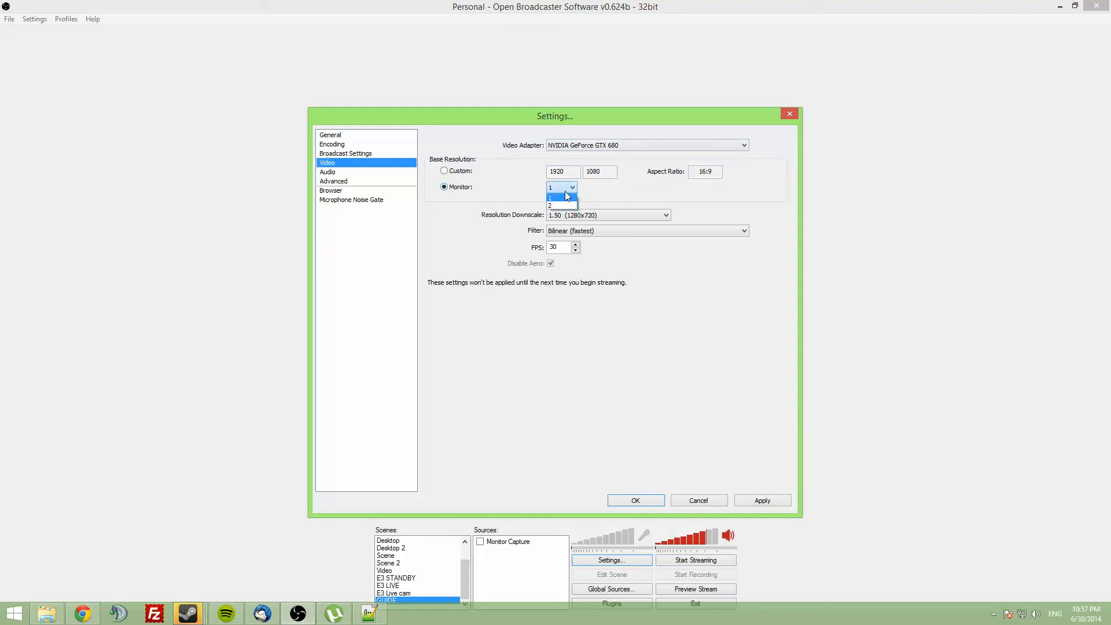
{"action": "left_click", "coordinate": [445, 172]}
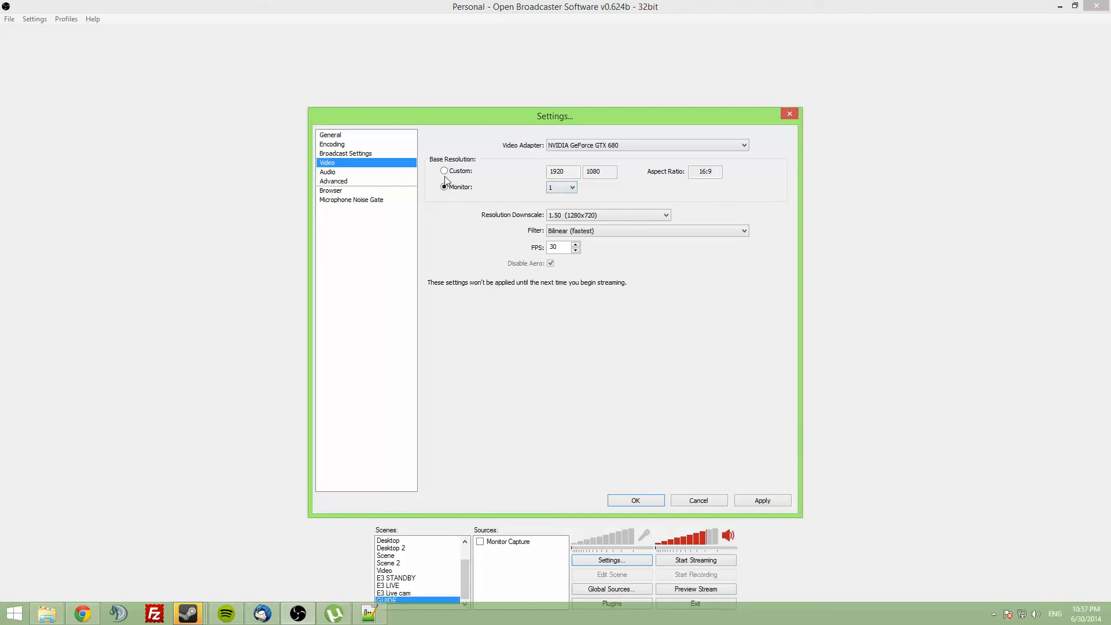
{"action": "left_click", "coordinate": [444, 171]}
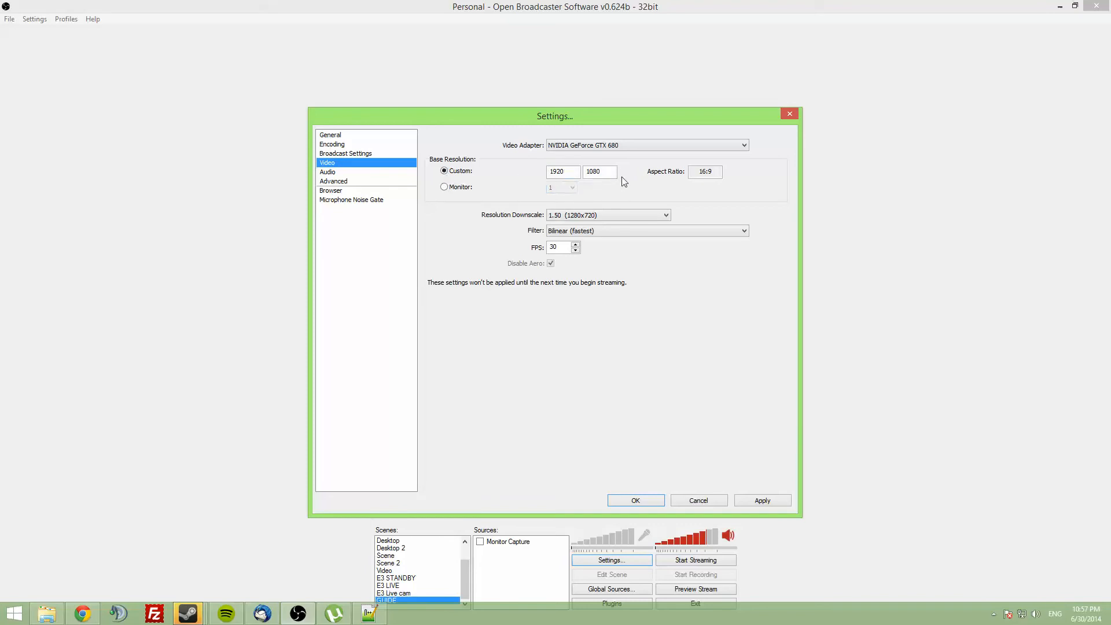
{"action": "left_click_drag", "start_coordinate": [698, 171], "coordinate": [712, 169]}
{"action": "left_click_drag", "start_coordinate": [570, 171], "coordinate": [538, 171]}
{"action": "left_click_drag", "start_coordinate": [611, 169], "coordinate": [571, 167]}
Step: Set the resolution downscale to 1.50 (1280x720)
{"action": "left_click", "coordinate": [606, 217]}
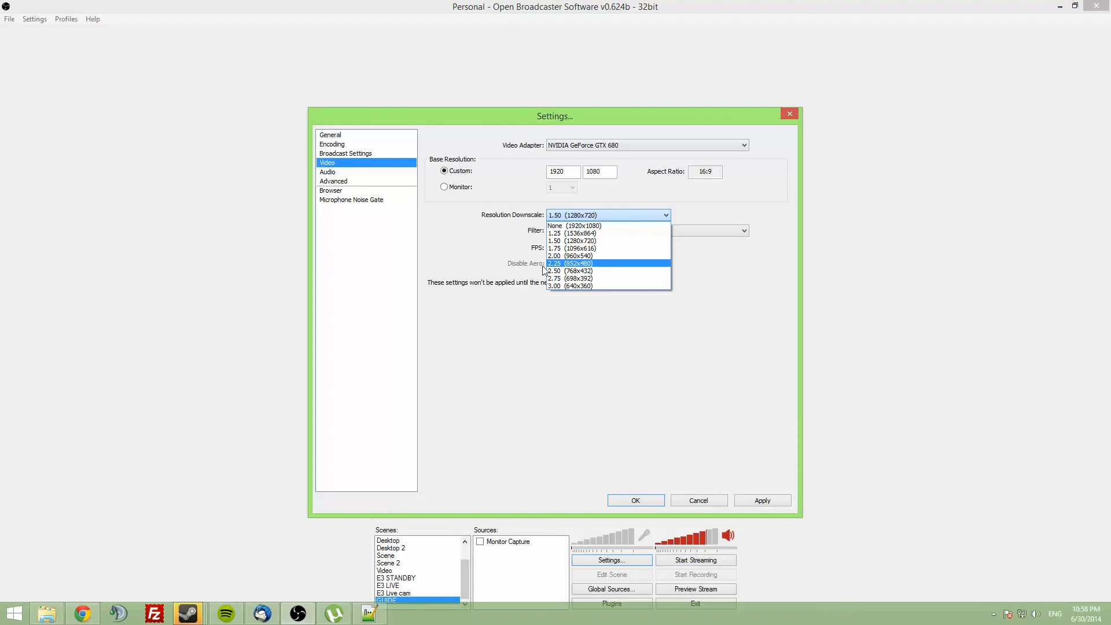
{"action": "left_click", "coordinate": [592, 216]}
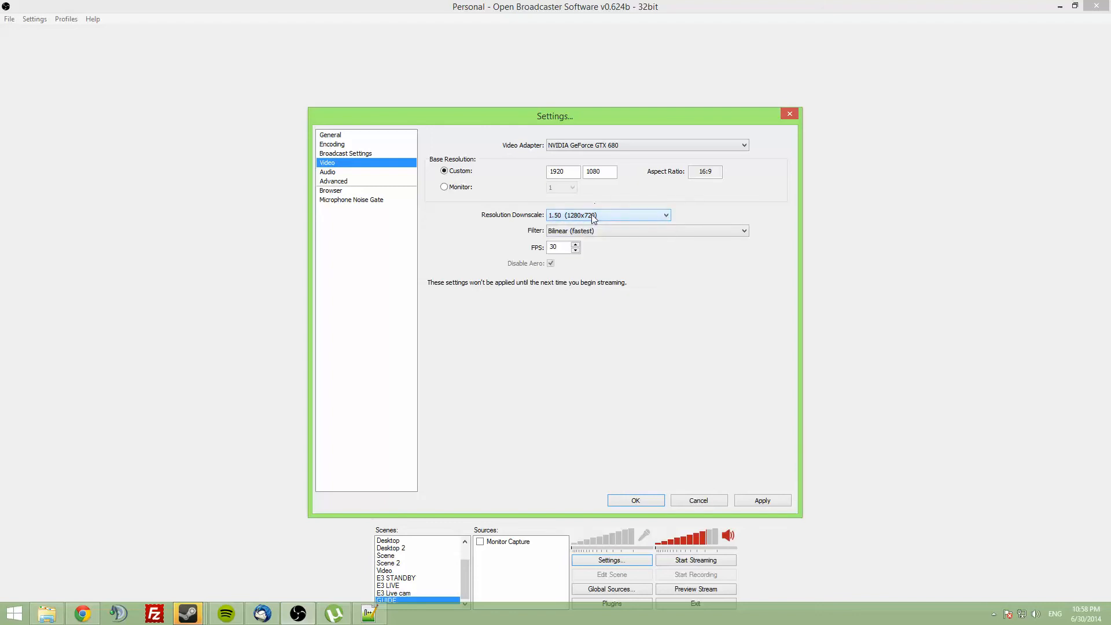
{"action": "left_click", "coordinate": [614, 215]}
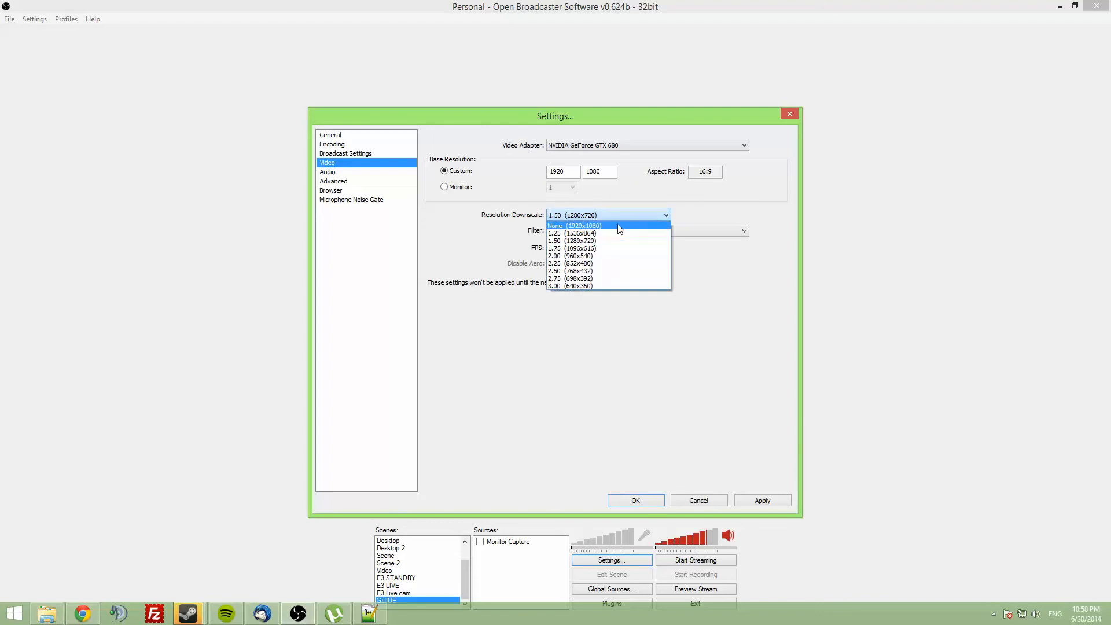
{"action": "left_click", "coordinate": [583, 241]}
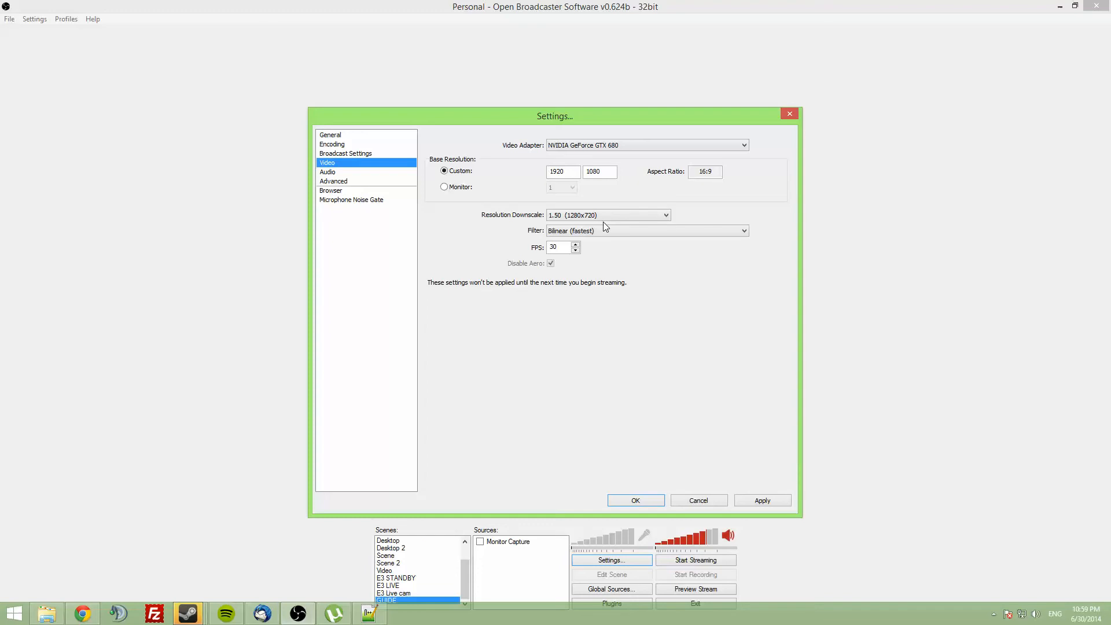
Step: Enter 30 as the video FPS and go to the Audio settings without saving the changes
{"action": "double_click", "coordinate": [553, 247]}
{"action": "type", "text": "32"}
{"action": "type", "text": "0"}
{"action": "left_click", "coordinate": [344, 172]}
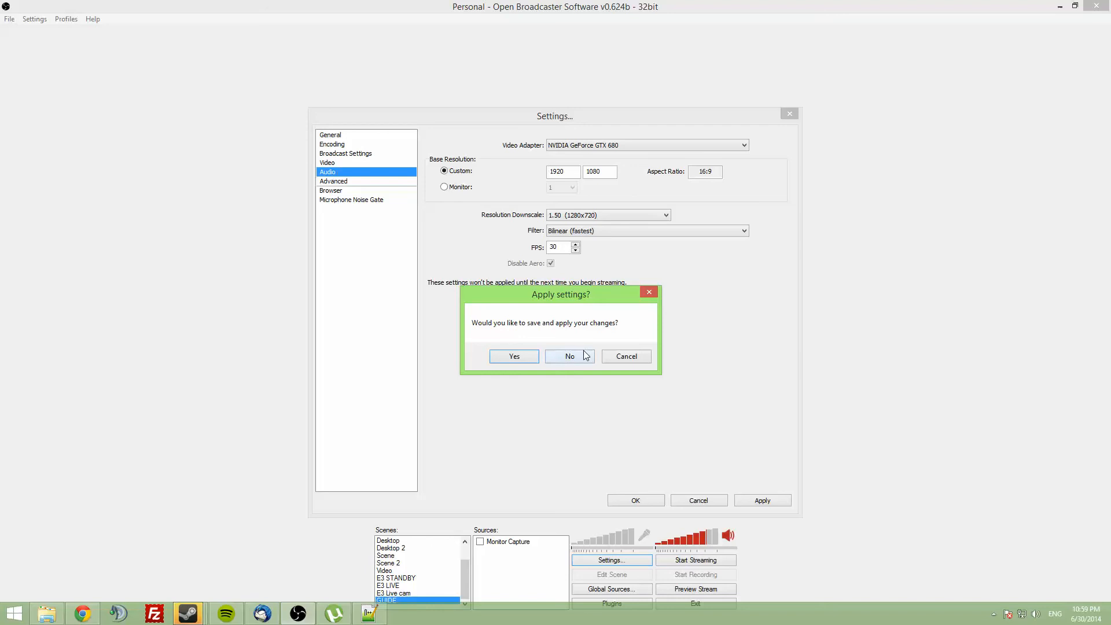
{"action": "left_click", "coordinate": [584, 355]}
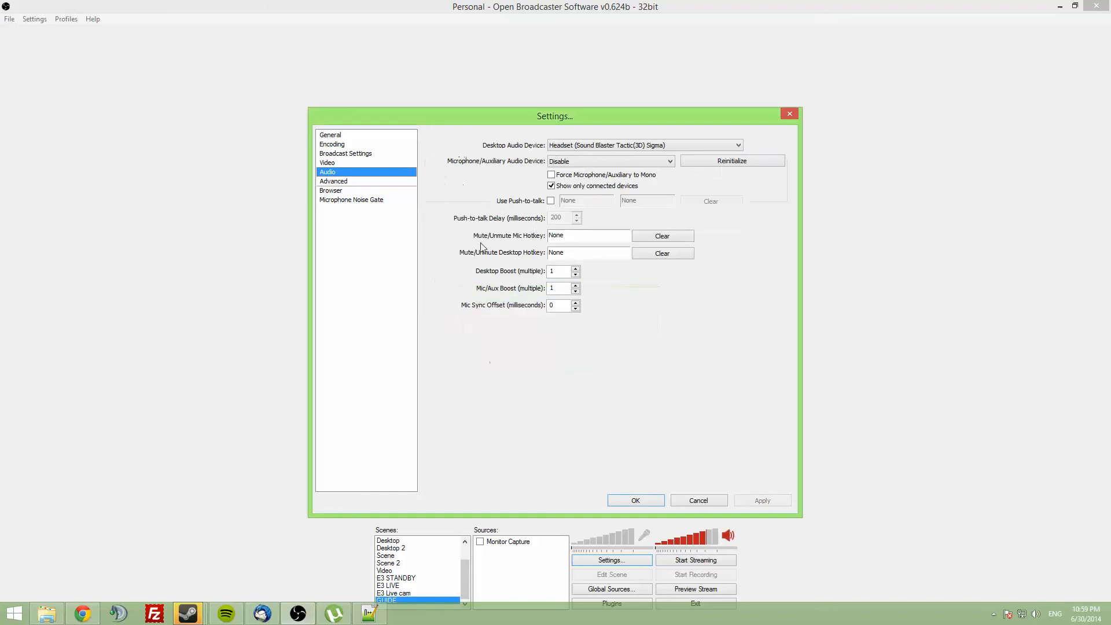
Step: Choose Headset (Sound Blaster Tactic(3D) Sigma) as desktop audio device, view the microphone options, and go to the Advanced settings without saving
{"action": "left_click", "coordinate": [577, 145]}
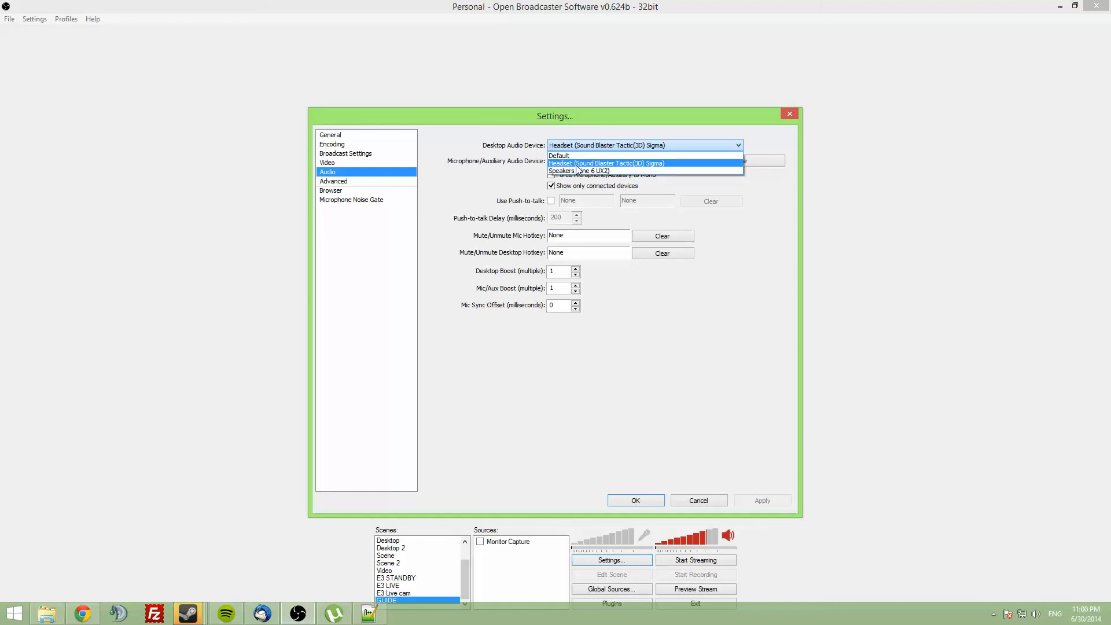
{"action": "left_click", "coordinate": [575, 165]}
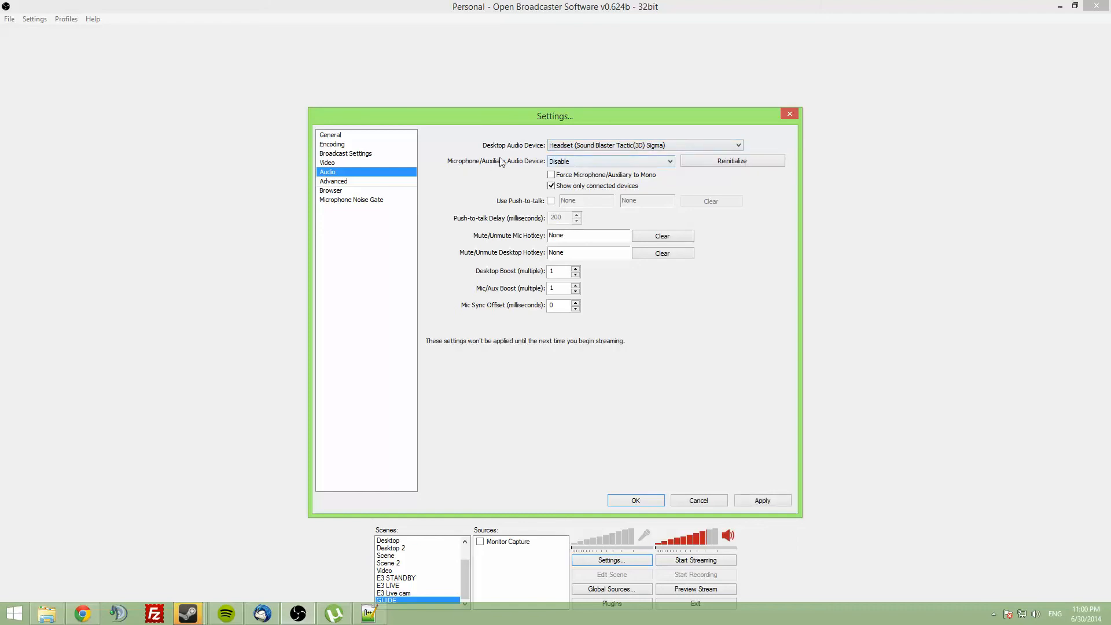
{"action": "left_click", "coordinate": [568, 162]}
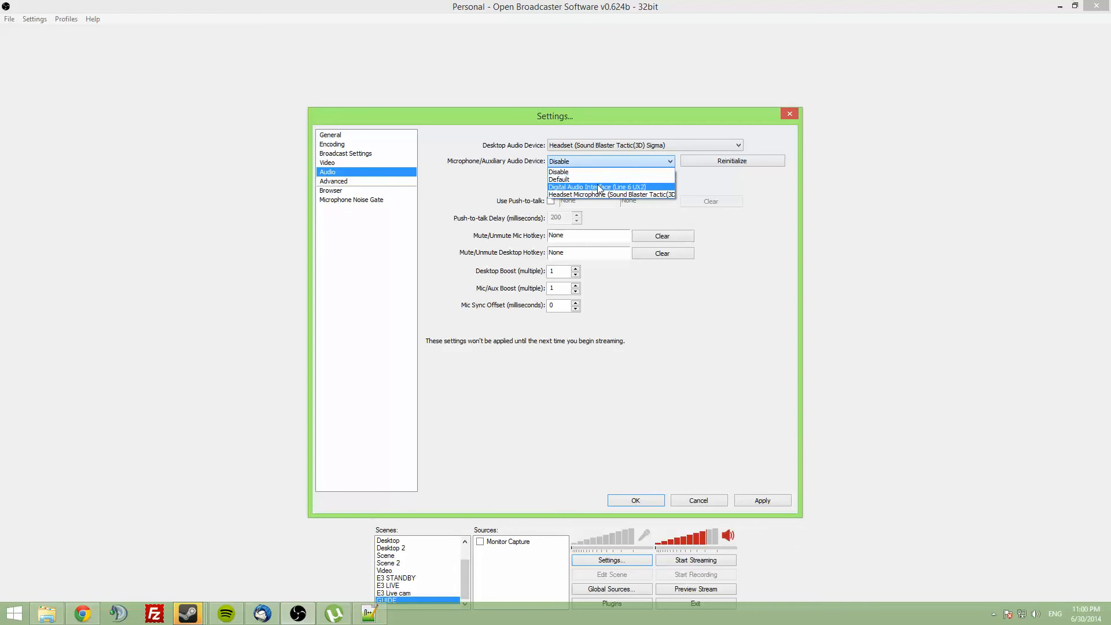
{"action": "left_click", "coordinate": [723, 190]}
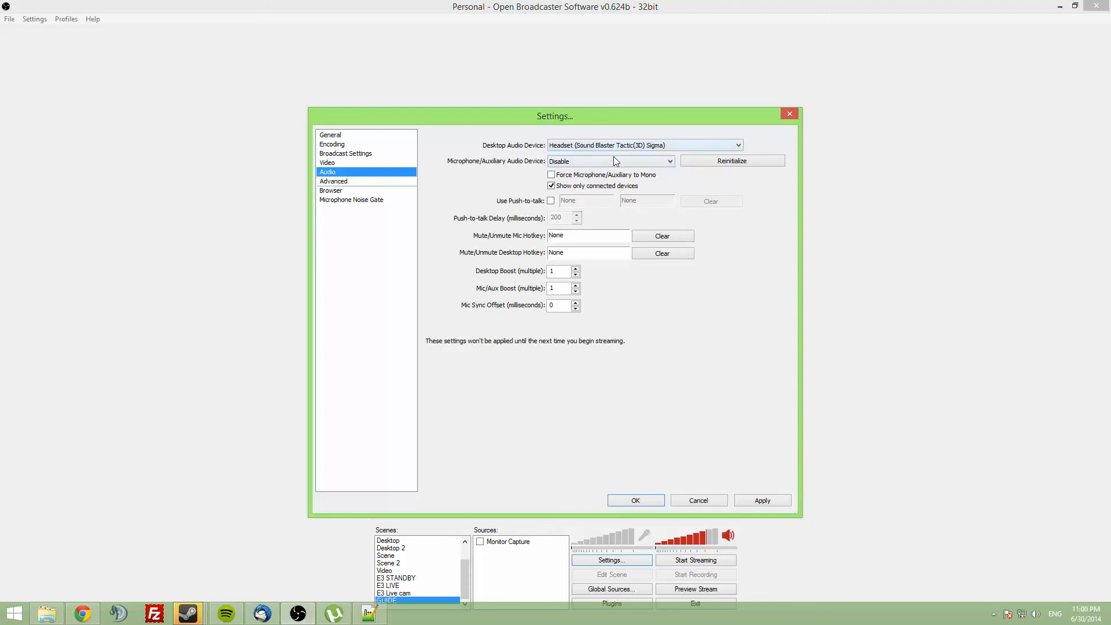
{"action": "left_click", "coordinate": [346, 183]}
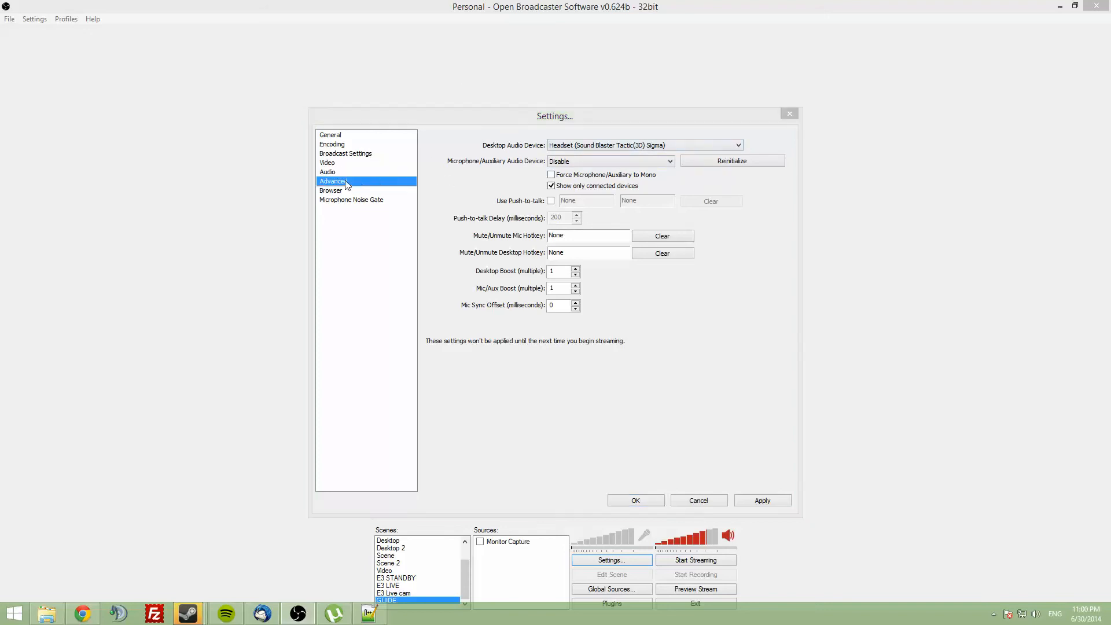
{"action": "left_click", "coordinate": [566, 357]}
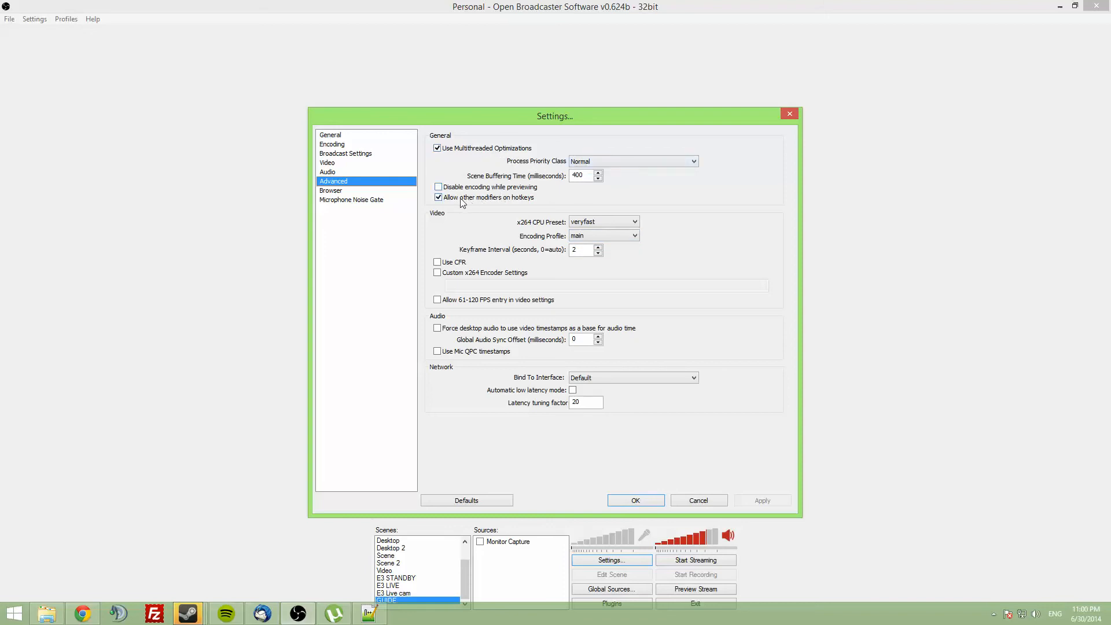
Step: Examine the available x264 CPU presets in the advanced video settings, leaving veryfast selected
{"action": "left_click", "coordinate": [583, 223]}
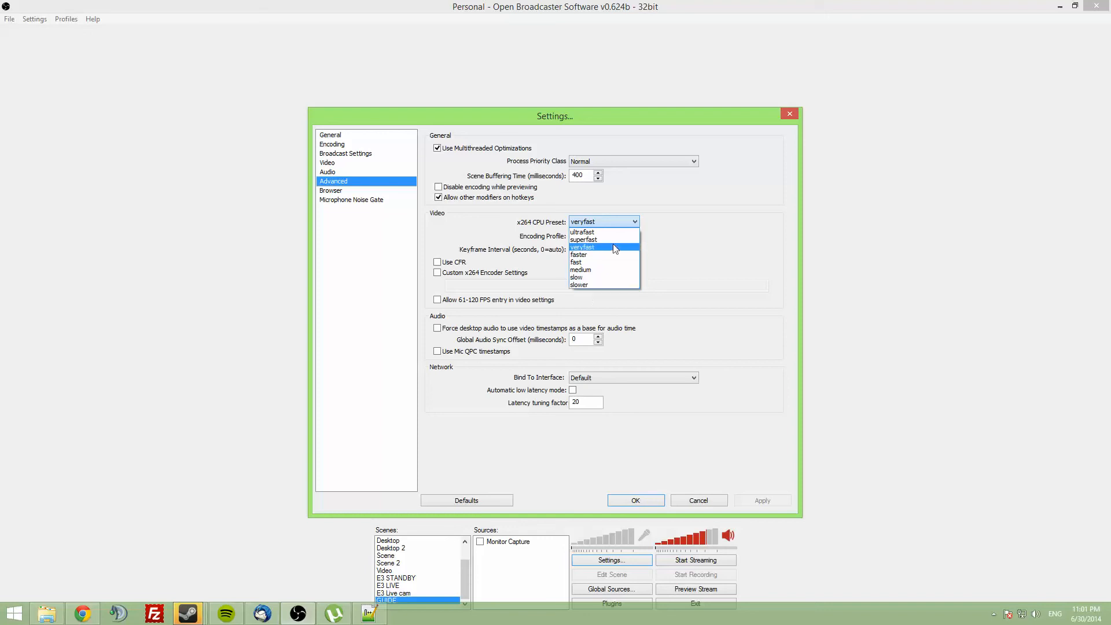
{"action": "left_click", "coordinate": [650, 221]}
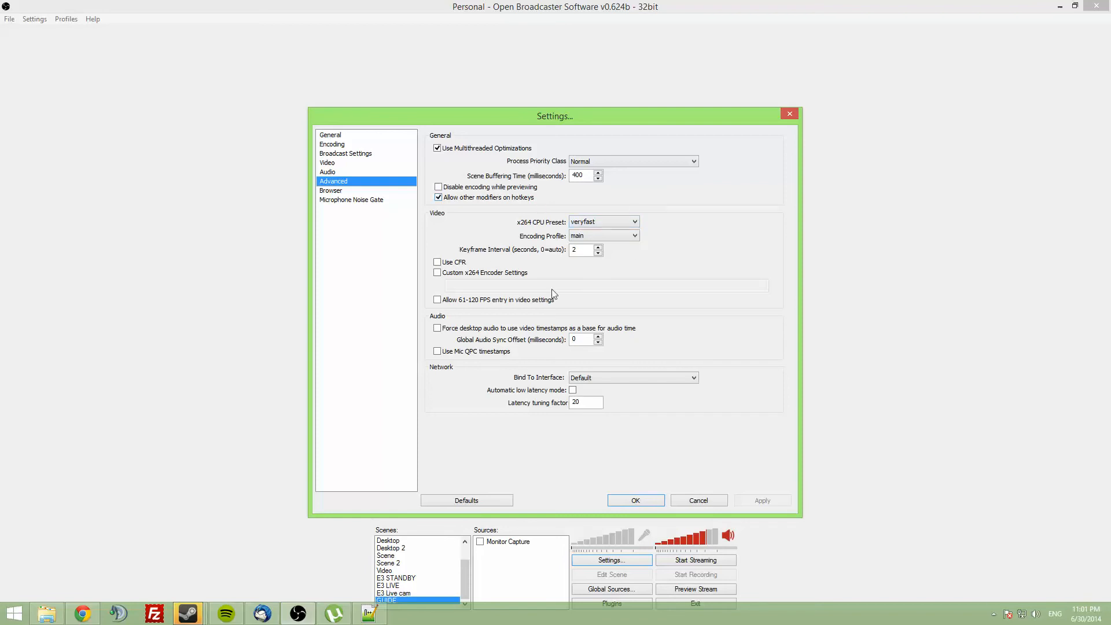
Step: Look at the Browser settings, start the threshold preview in the Microphone Noise Gate settings, and ignore the hook module error
{"action": "left_click", "coordinate": [344, 191]}
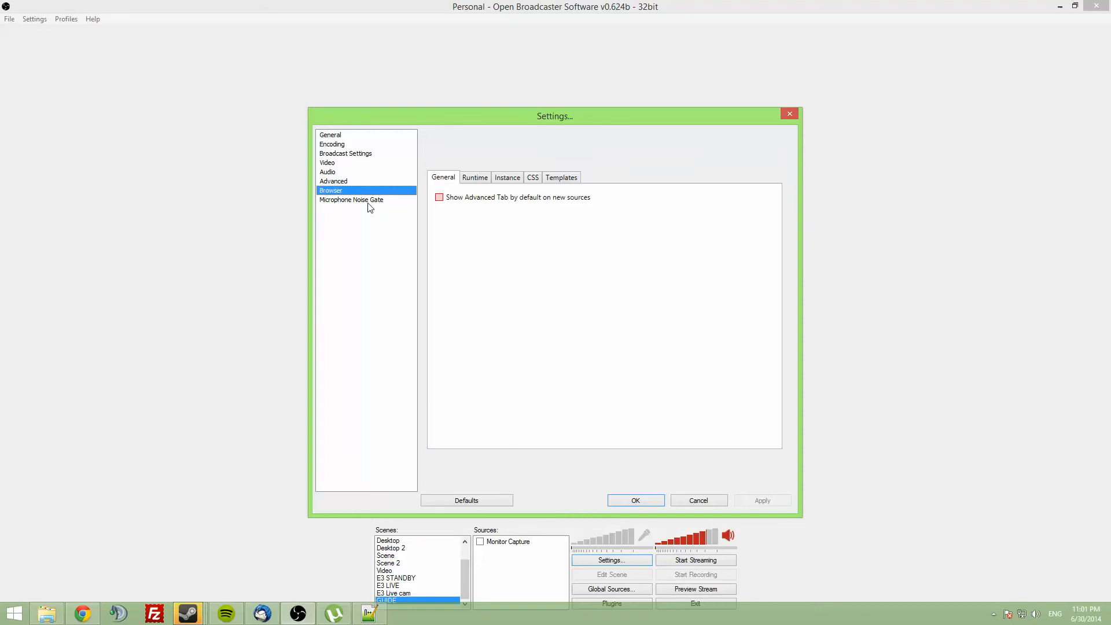
{"action": "left_click", "coordinate": [370, 203]}
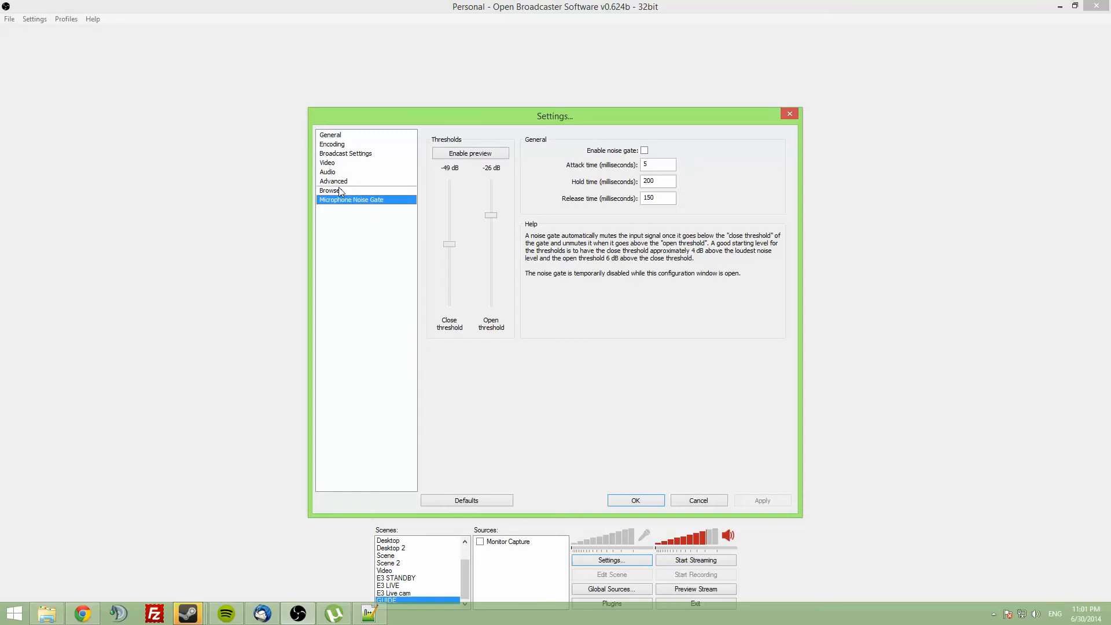
{"action": "left_click", "coordinate": [470, 154]}
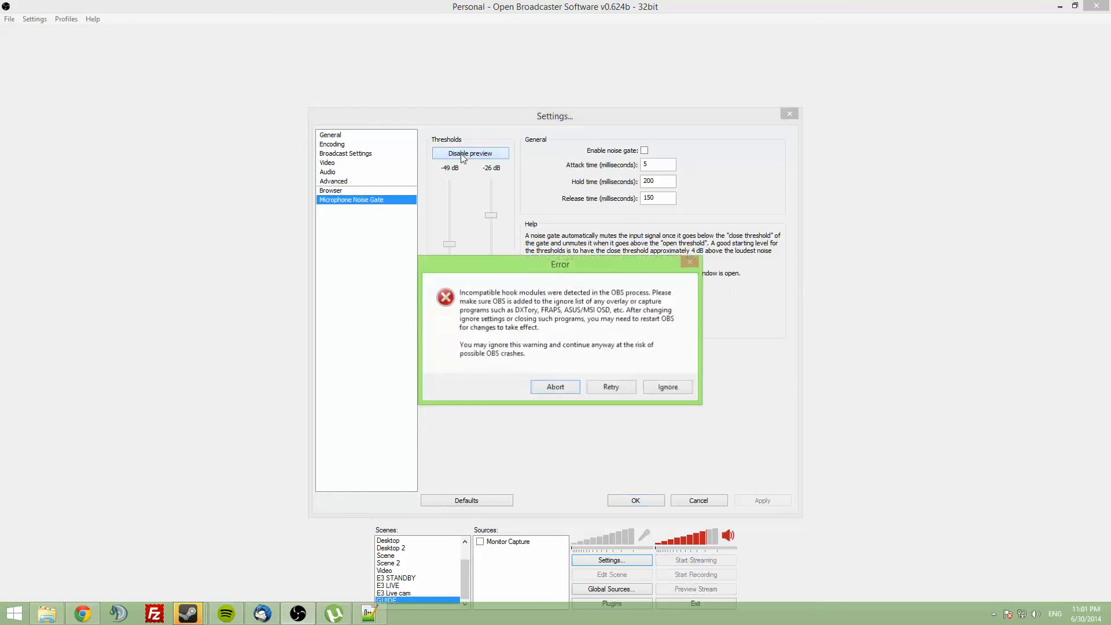
{"action": "left_click", "coordinate": [655, 386]}
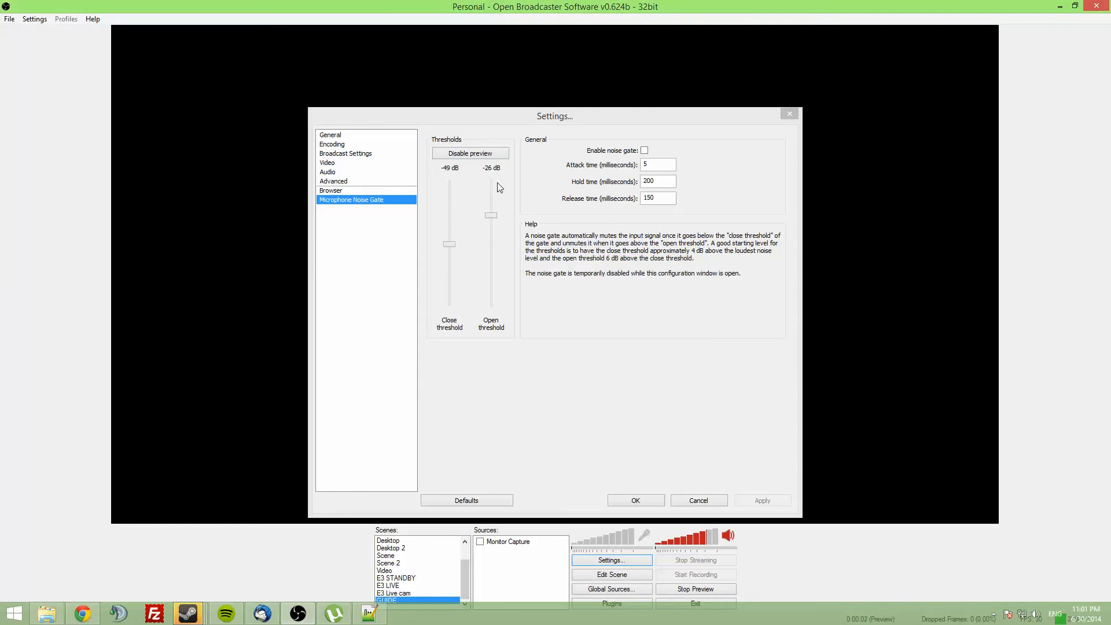
Step: View the available microphone devices in the Audio settings, leaving Disable selected, and return to the Microphone Noise Gate settings
{"action": "left_click", "coordinate": [333, 172]}
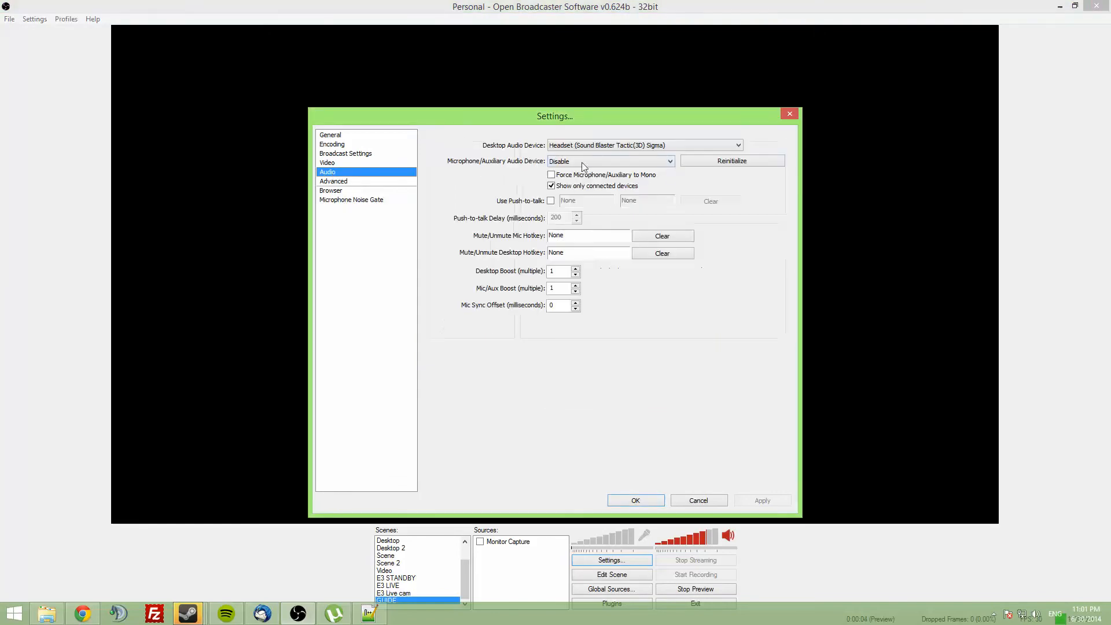
{"action": "left_click", "coordinate": [602, 160]}
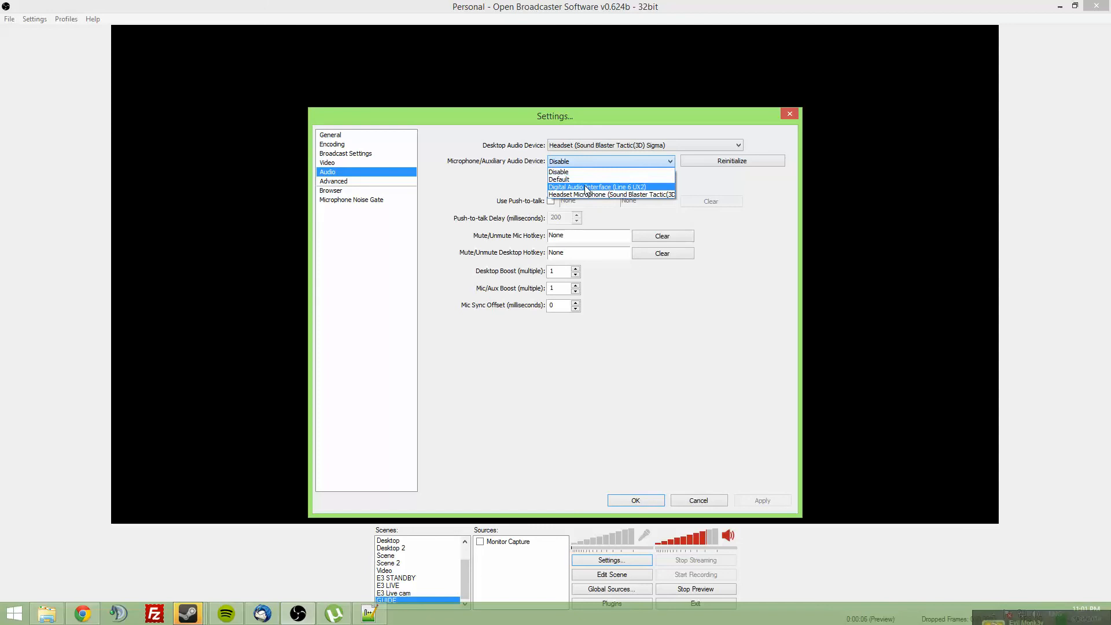
{"action": "left_click", "coordinate": [431, 212]}
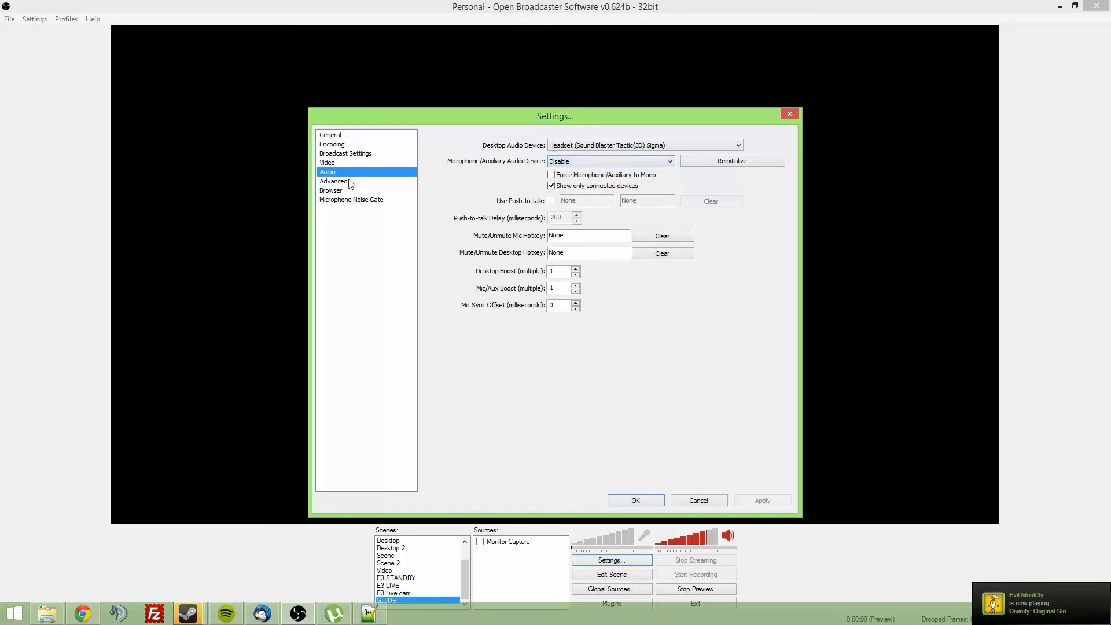
{"action": "left_click", "coordinate": [370, 202]}
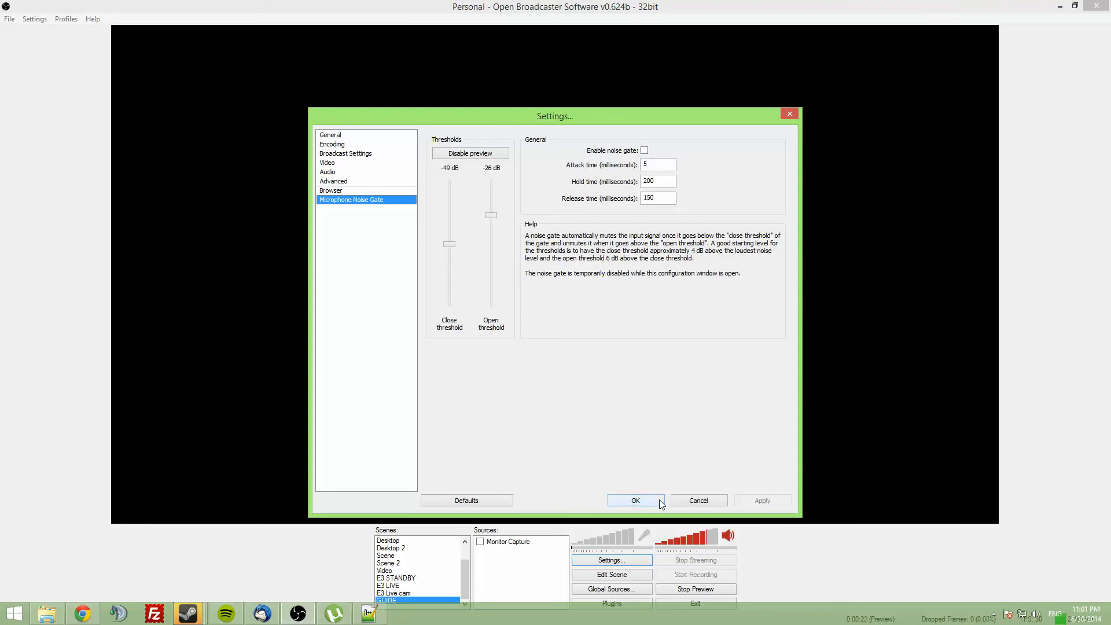
Step: Review the Broadcast Settings and the max bitrate in the Encoding settings, and close the settings with the bitrate left at 2000
{"action": "left_click", "coordinate": [346, 154]}
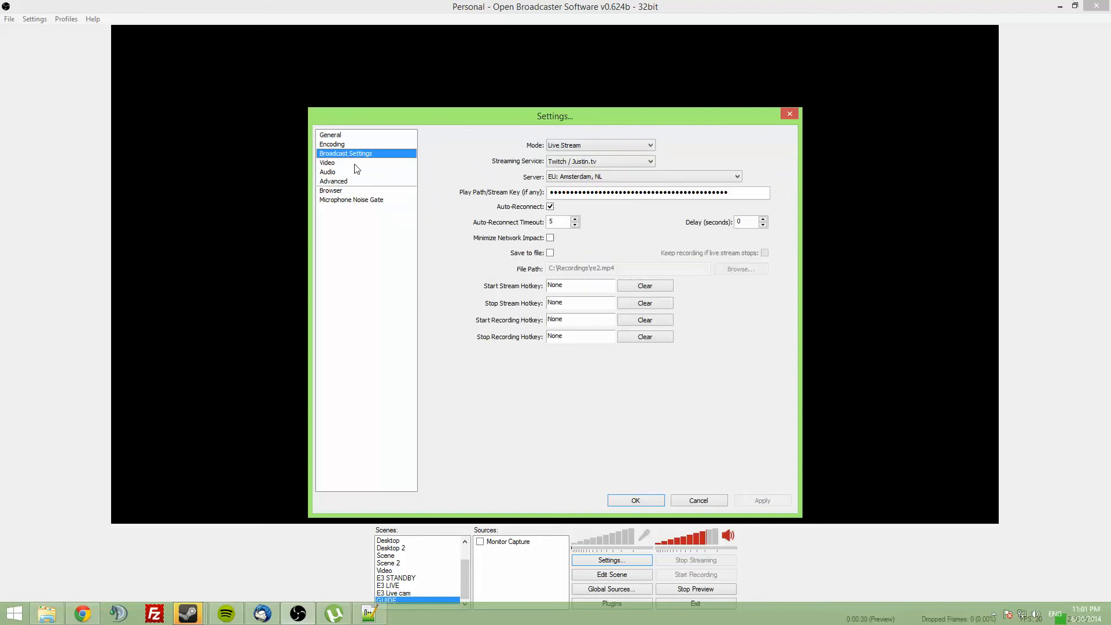
{"action": "left_click", "coordinate": [337, 145]}
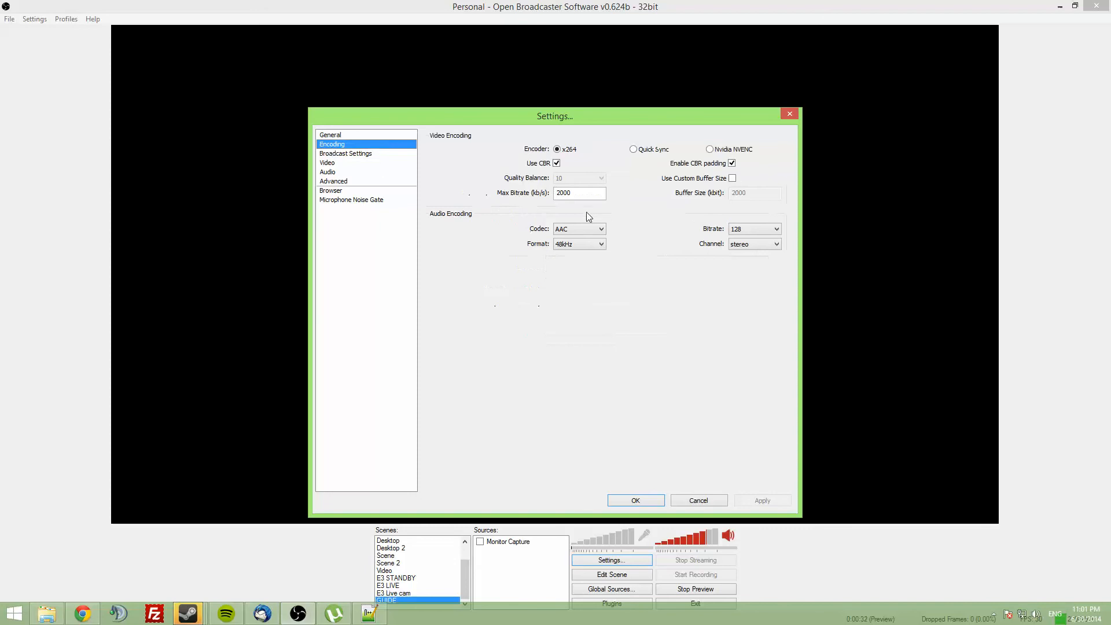
{"action": "double_click", "coordinate": [564, 192]}
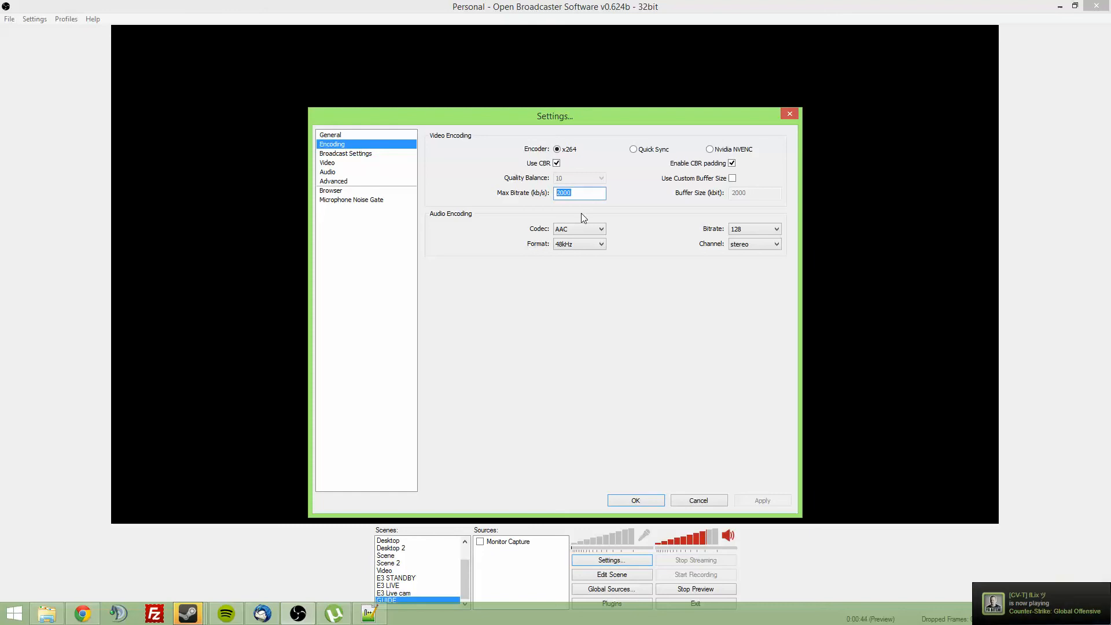
{"action": "left_click", "coordinate": [594, 199]}
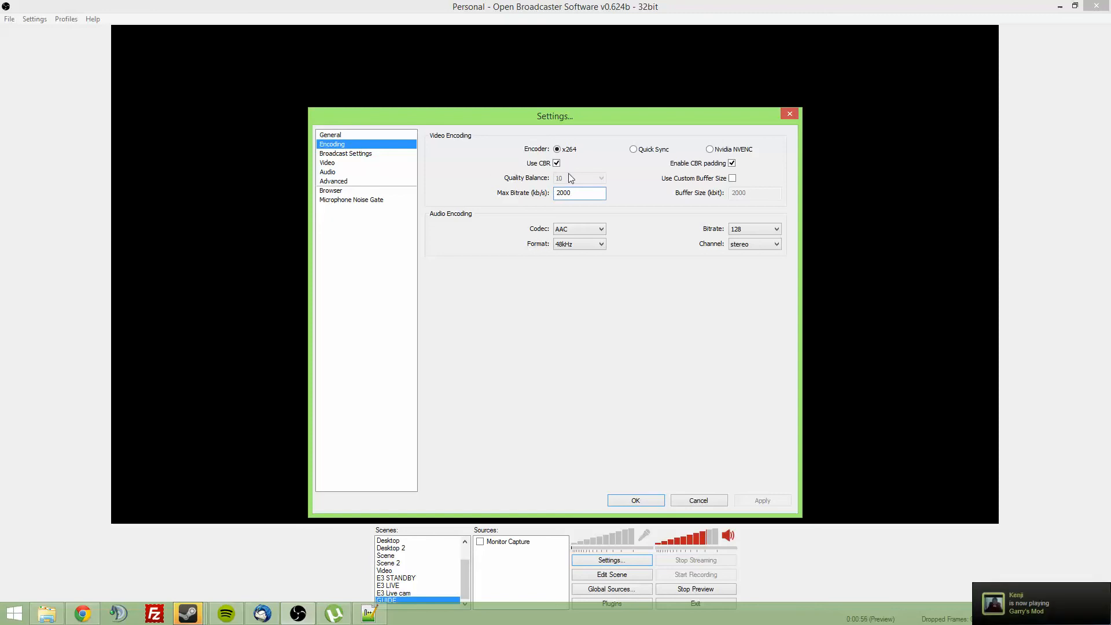
{"action": "left_click_drag", "start_coordinate": [559, 193], "coordinate": [577, 196]}
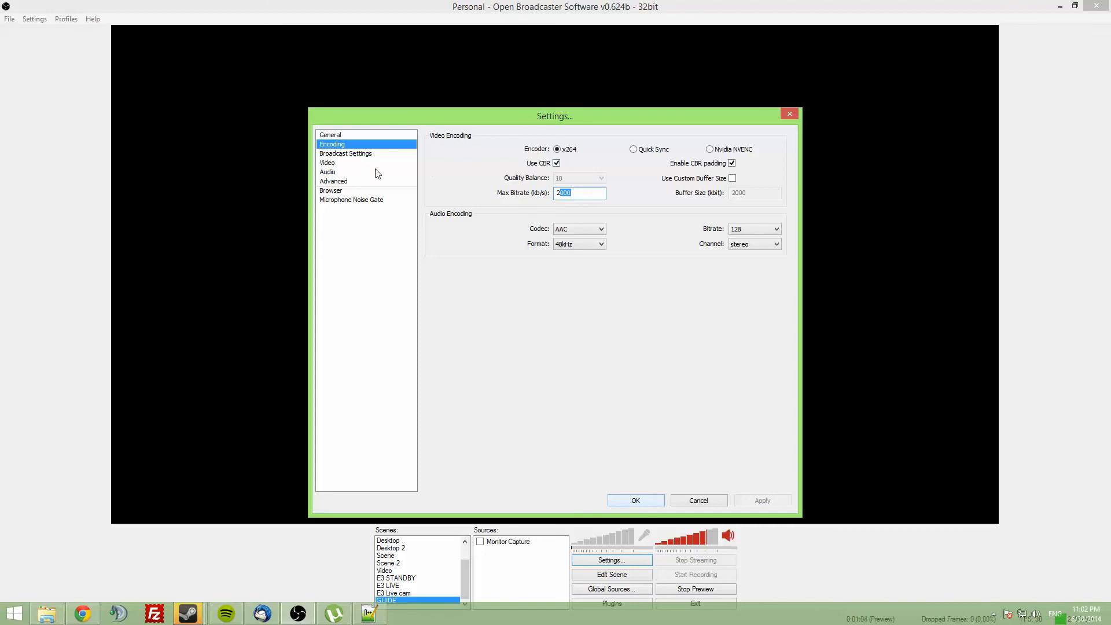
{"action": "left_click", "coordinate": [647, 501]}
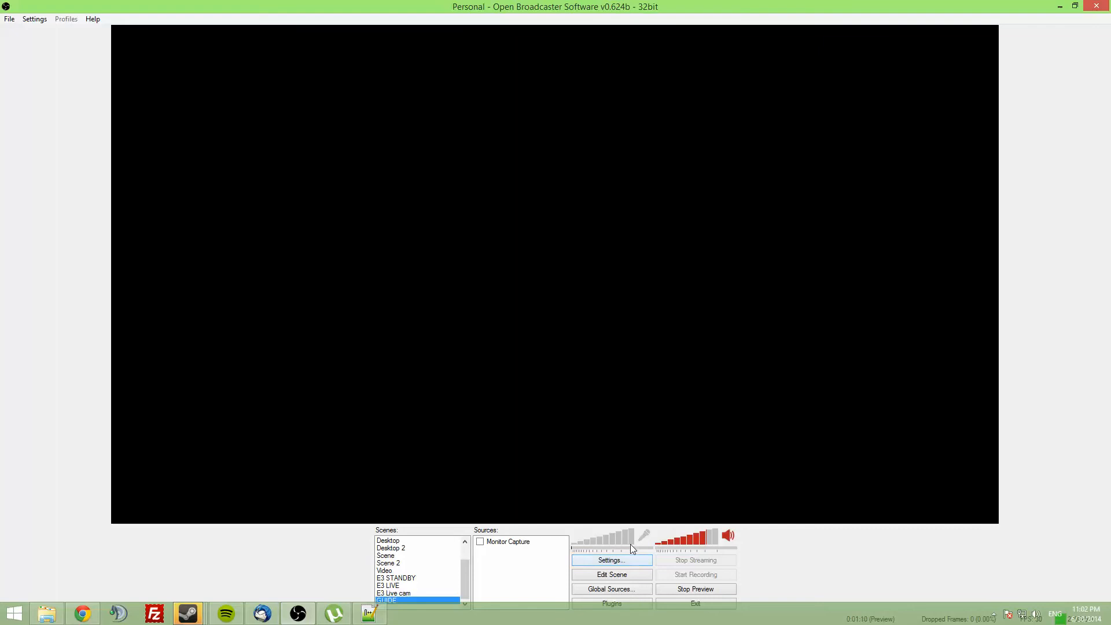
Step: Close the open Steam chat window and return to Open Broadcaster Software
{"action": "mouse_move", "coordinate": [197, 614]}
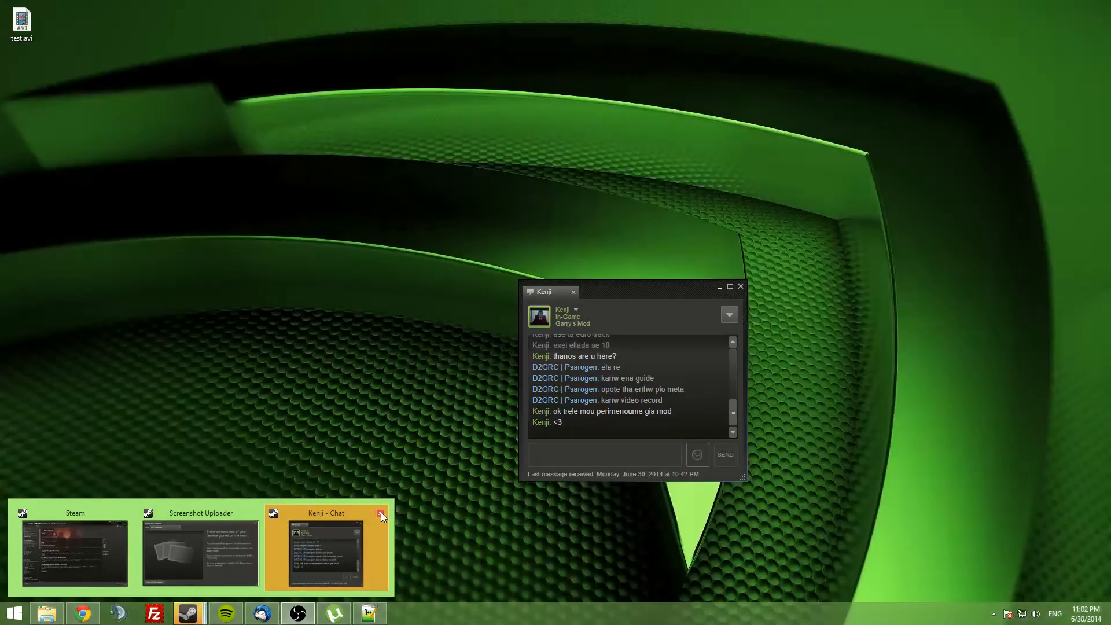
{"action": "left_click", "coordinate": [381, 513]}
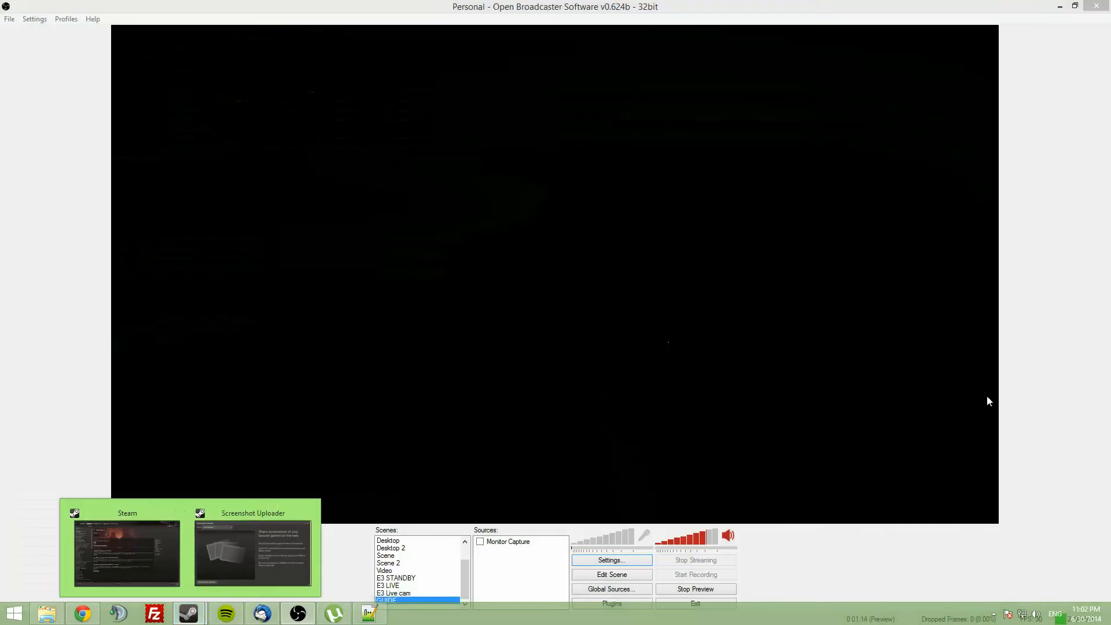
{"action": "left_click", "coordinate": [987, 401]}
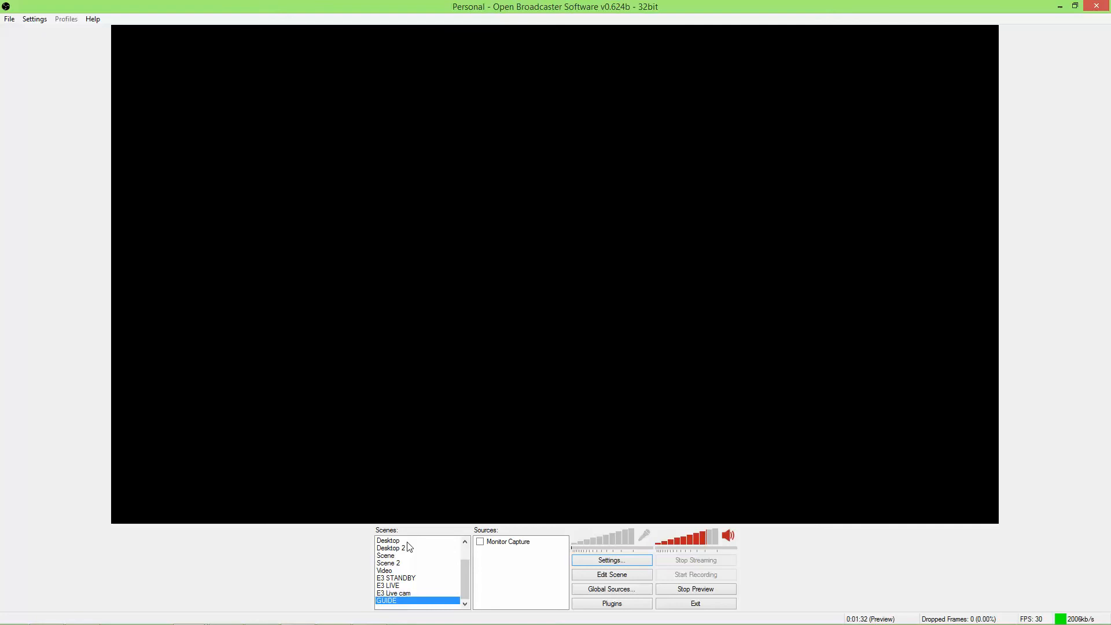
Step: Preview the Standby, Picks and Streaming scenes, and switch back to the GUIDE scene
{"action": "left_click_drag", "start_coordinate": [466, 570], "coordinate": [464, 540]}
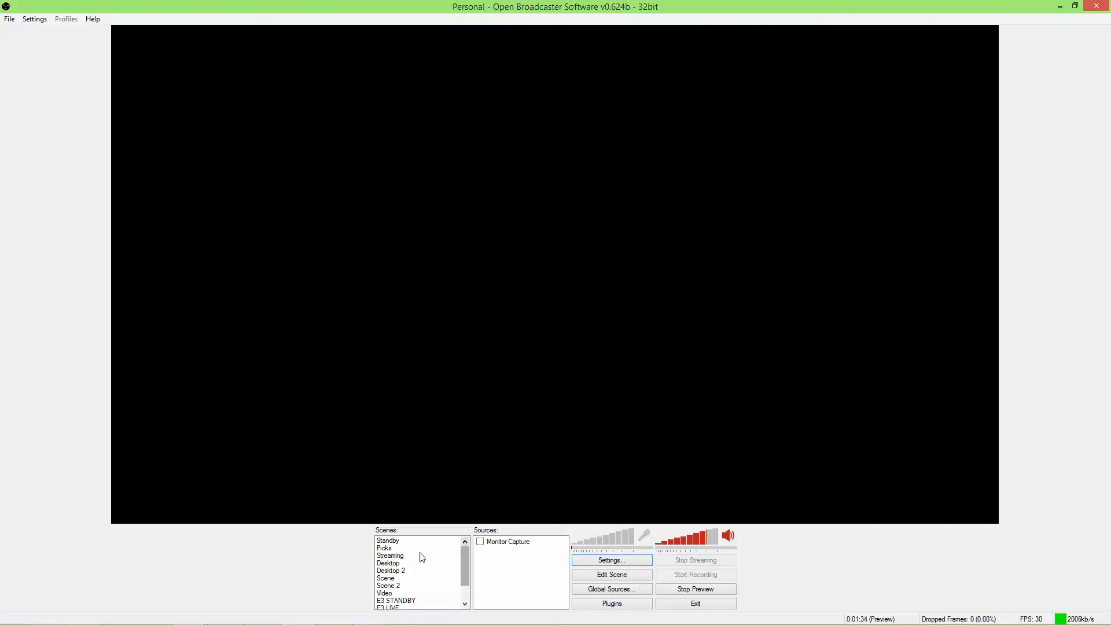
{"action": "left_click", "coordinate": [391, 541]}
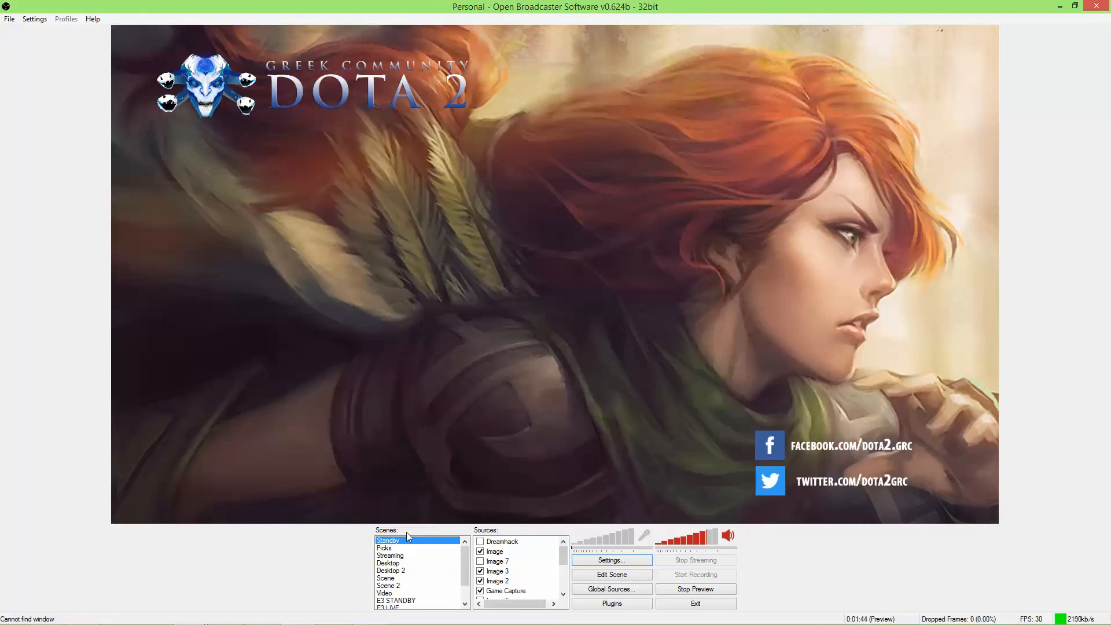
{"action": "left_click", "coordinate": [405, 548]}
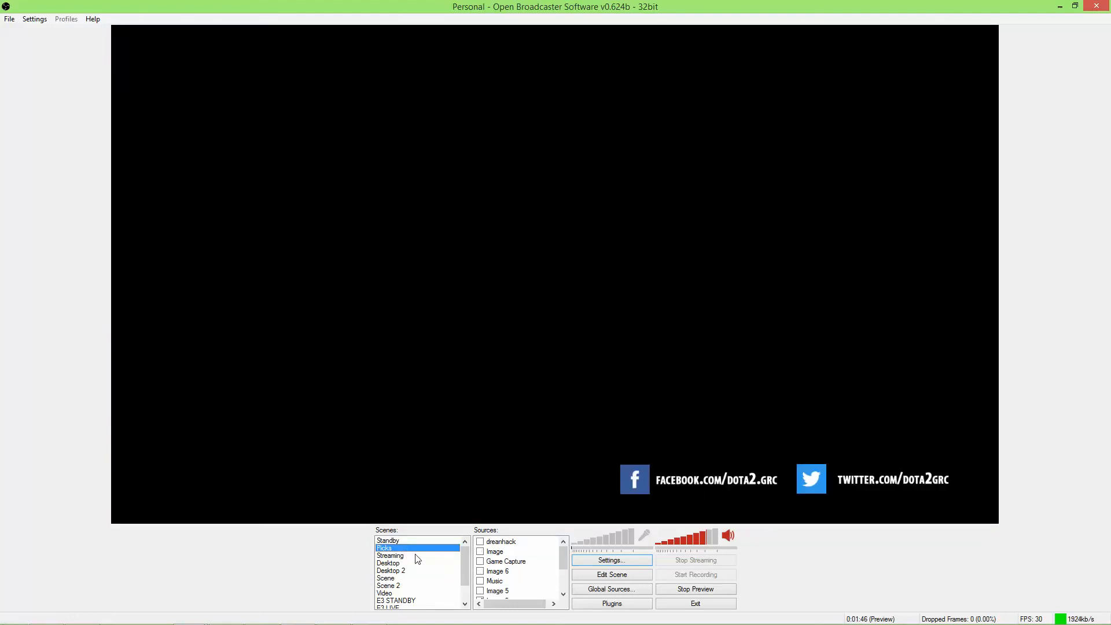
{"action": "left_click", "coordinate": [417, 556]}
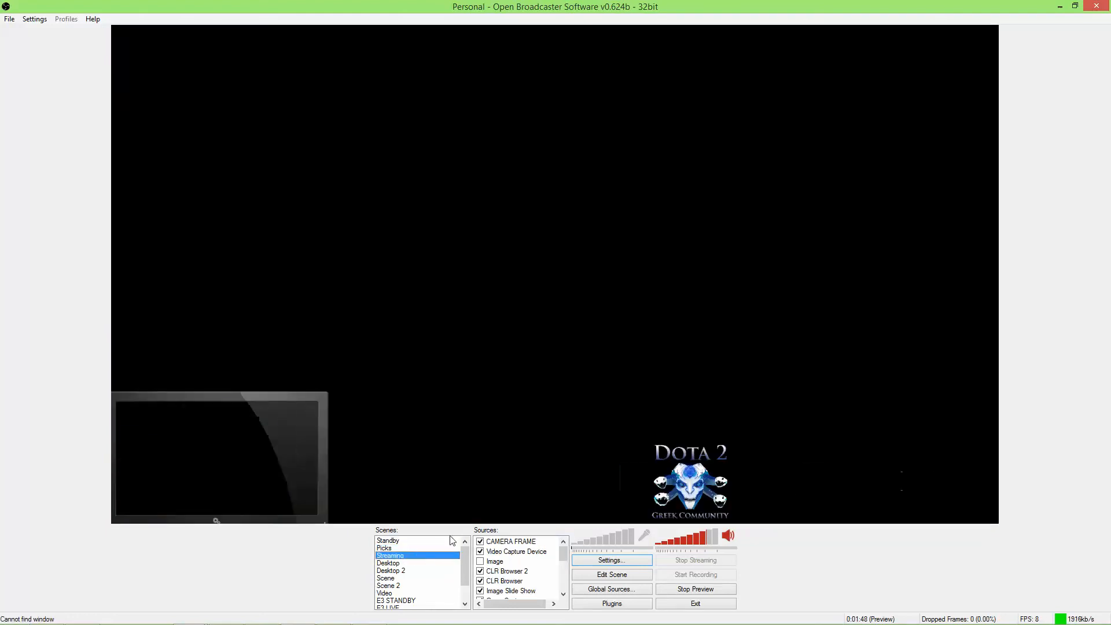
{"action": "left_click", "coordinate": [399, 542]}
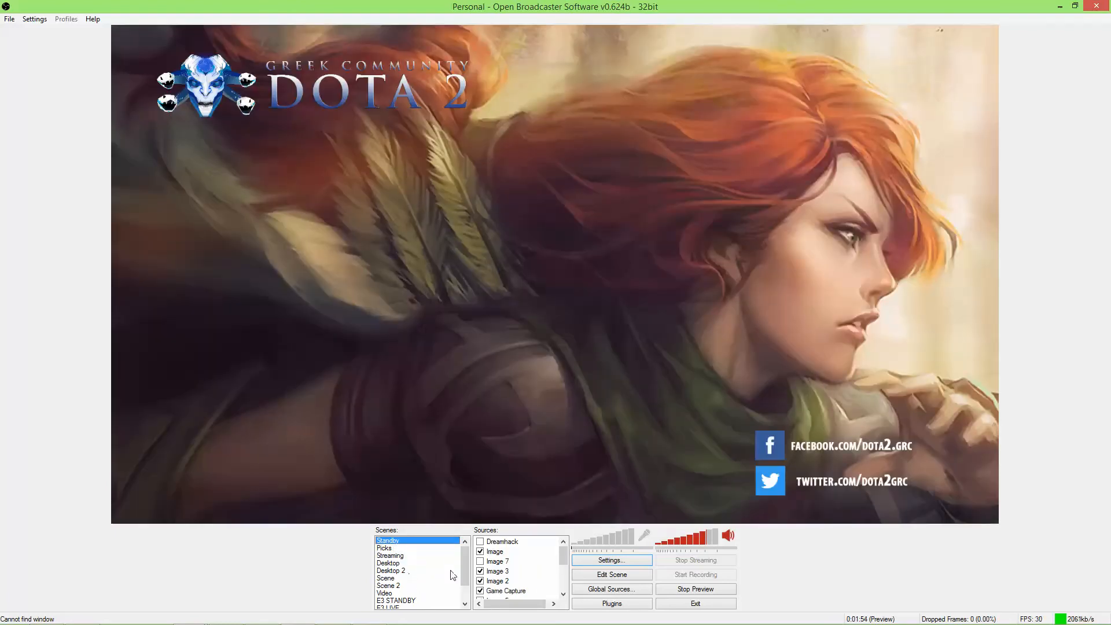
{"action": "scroll", "coordinate": [454, 575], "scroll_direction": "down", "scroll_amount": 1}
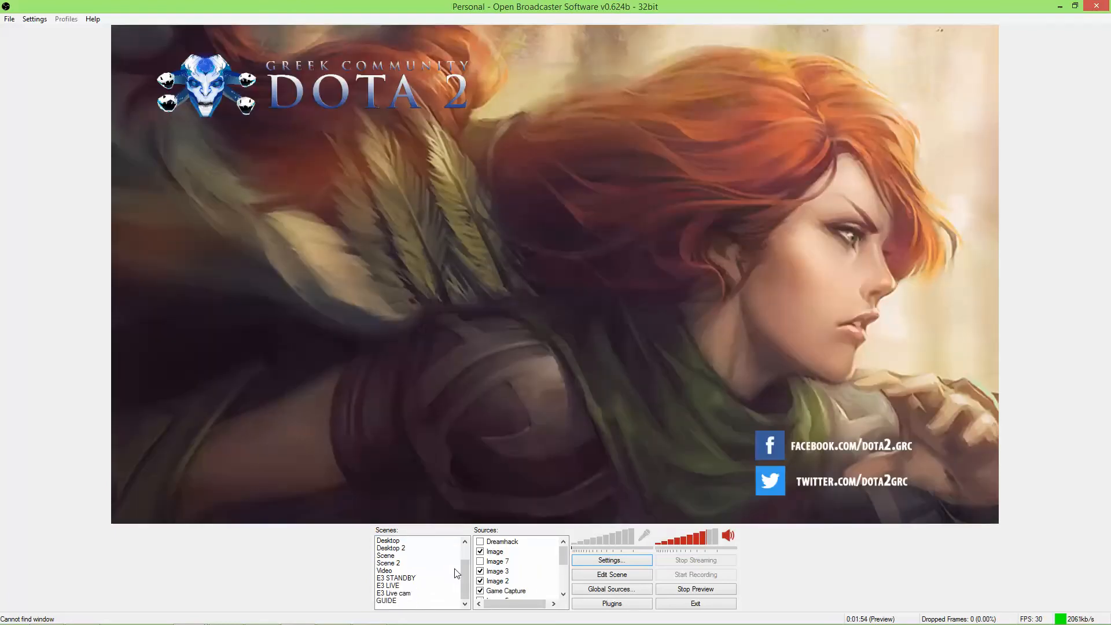
{"action": "left_click", "coordinate": [394, 601]}
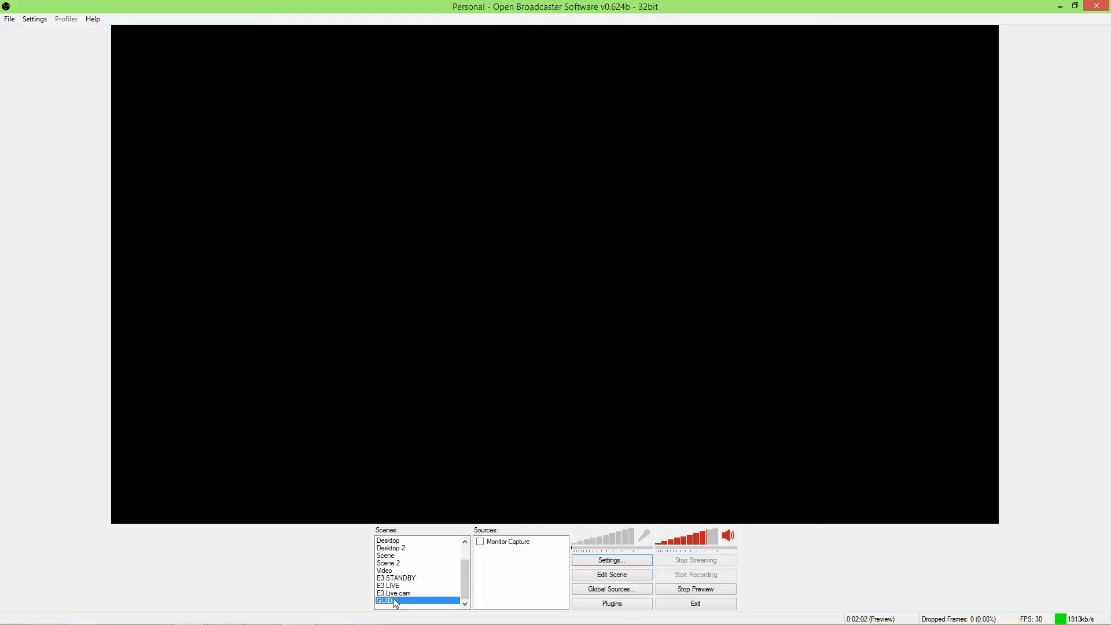
Step: View the options available for the GUIDE scene and the source types that can be added to it, without choosing any
{"action": "right_click", "coordinate": [399, 598]}
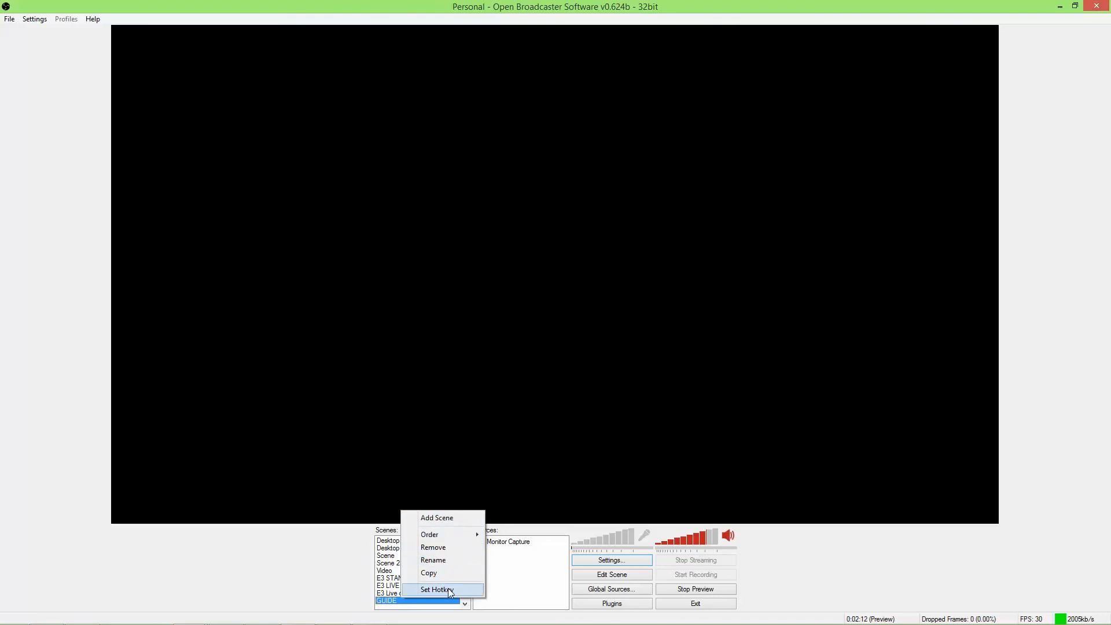
{"action": "left_click", "coordinate": [541, 548]}
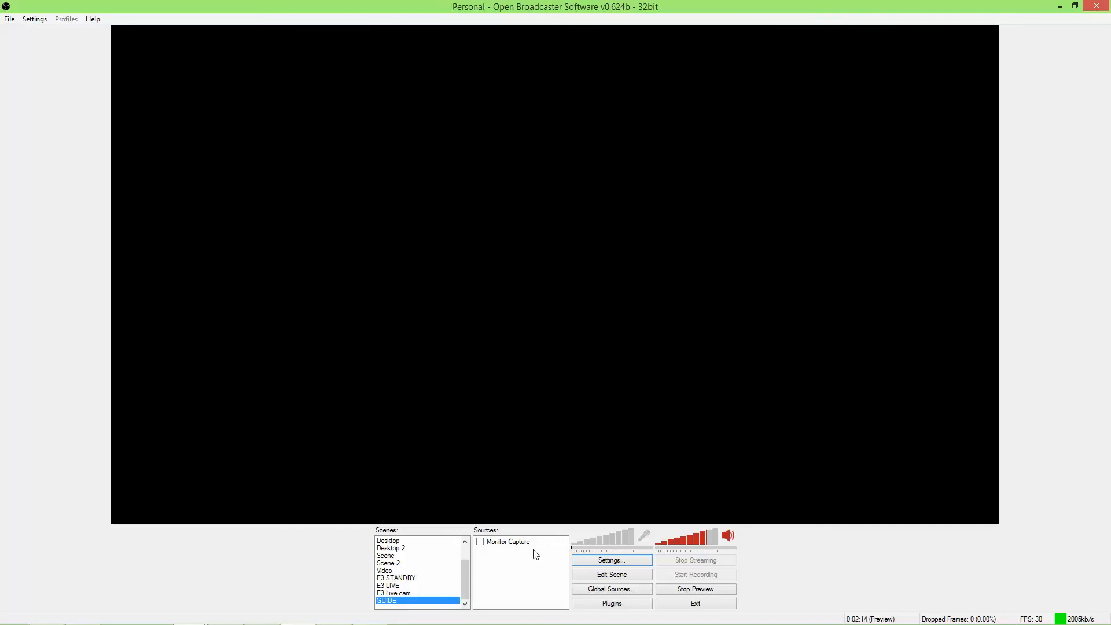
{"action": "right_click", "coordinate": [503, 570]}
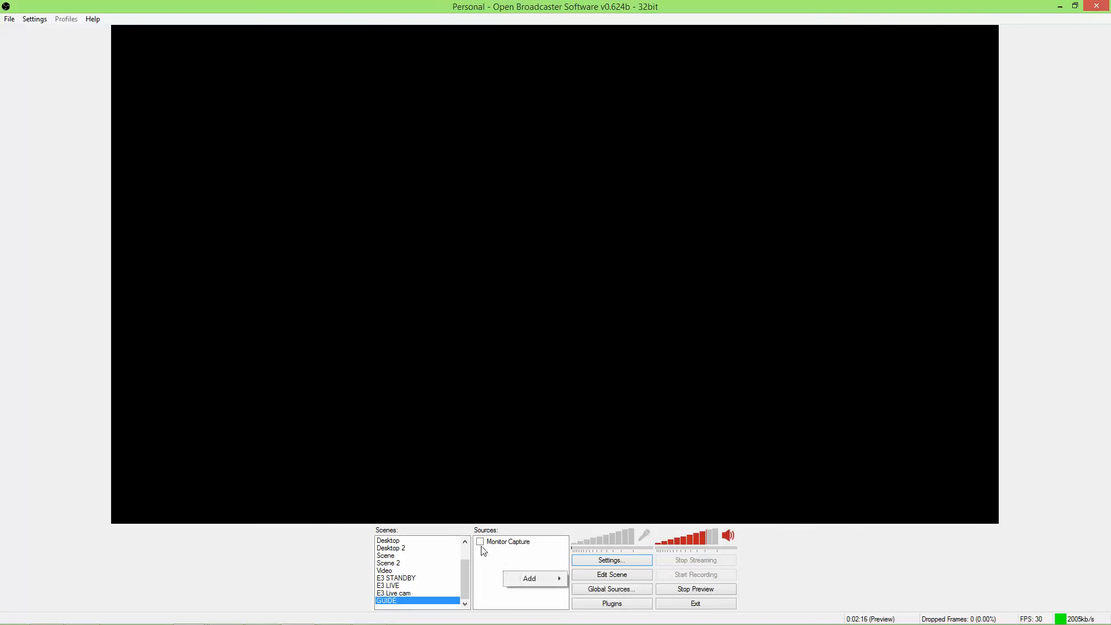
{"action": "mouse_move", "coordinate": [533, 576]}
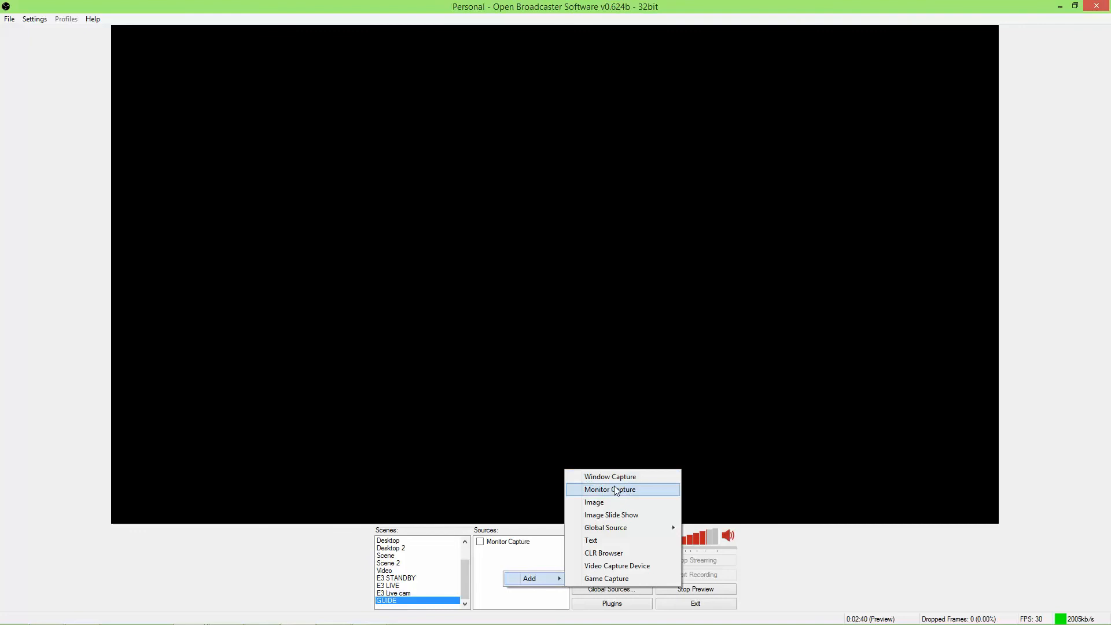
{"action": "left_click", "coordinate": [536, 557]}
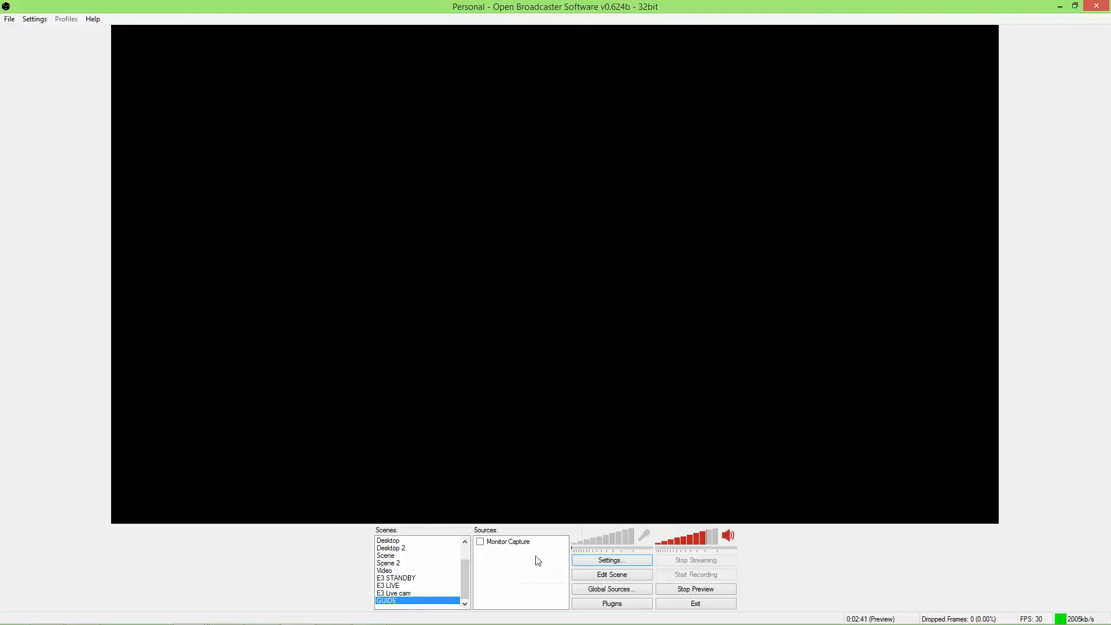
Step: Open the properties of the Monitor Capture source and keep monitor 1 as the captured monitor
{"action": "double_click", "coordinate": [497, 547]}
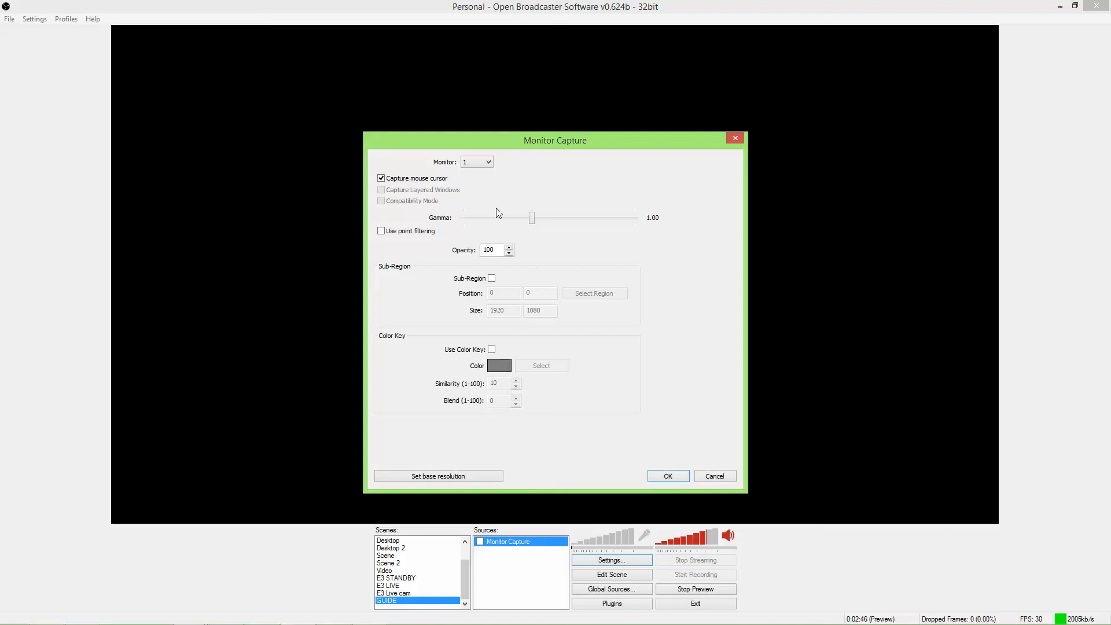
{"action": "left_click", "coordinate": [486, 162]}
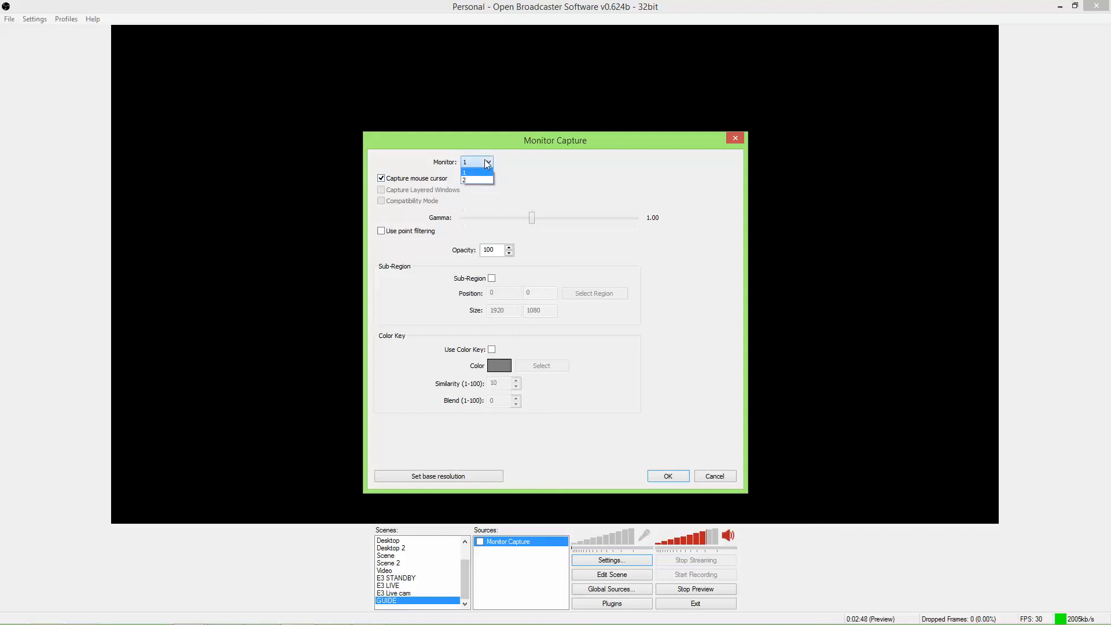
{"action": "left_click", "coordinate": [473, 172]}
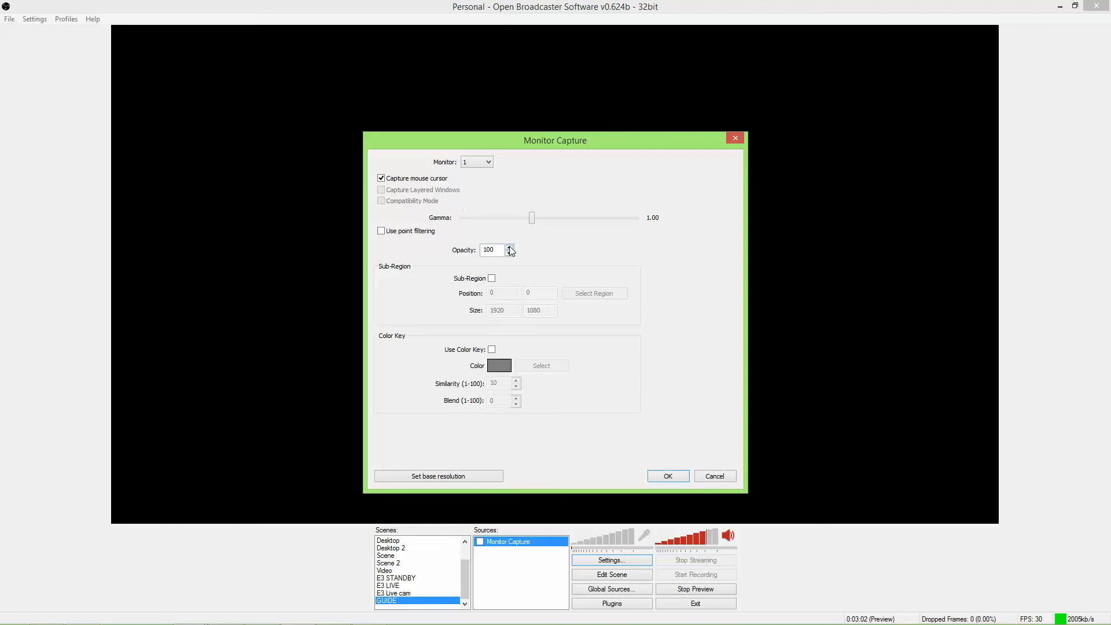
Step: Enable the sub-region and mark a capture area of about 601 x 298 pixels at position 4, 37, and accept the source properties
{"action": "left_click", "coordinate": [492, 278]}
{"action": "left_click", "coordinate": [590, 295]}
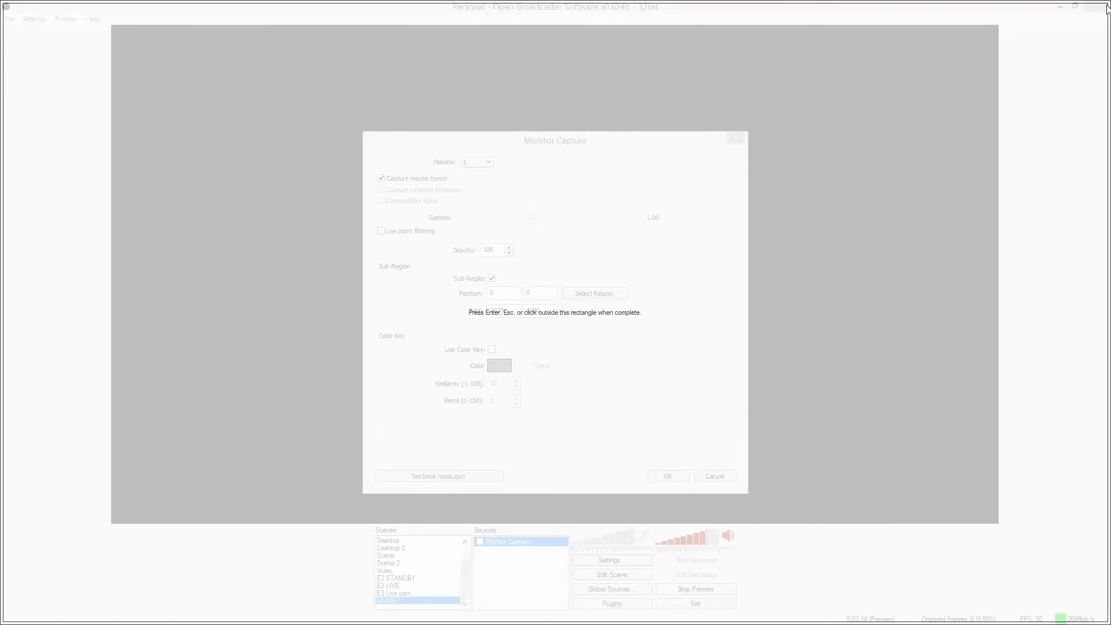
{"action": "left_click_drag", "start_coordinate": [1107, 8], "coordinate": [746, 5]}
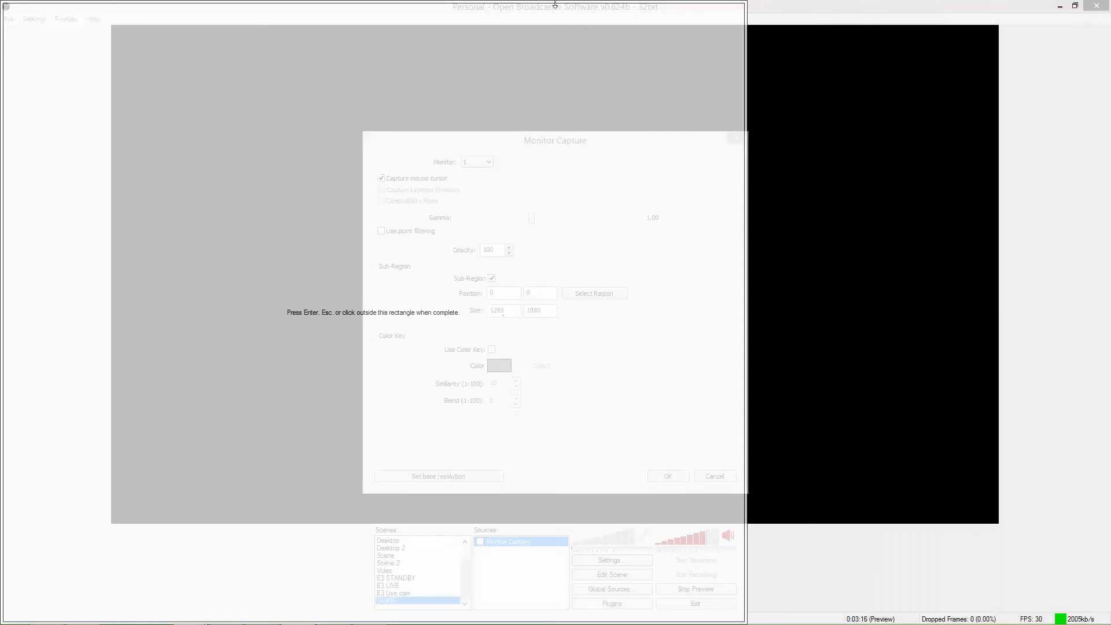
{"action": "left_click_drag", "start_coordinate": [555, 5], "coordinate": [341, 489]}
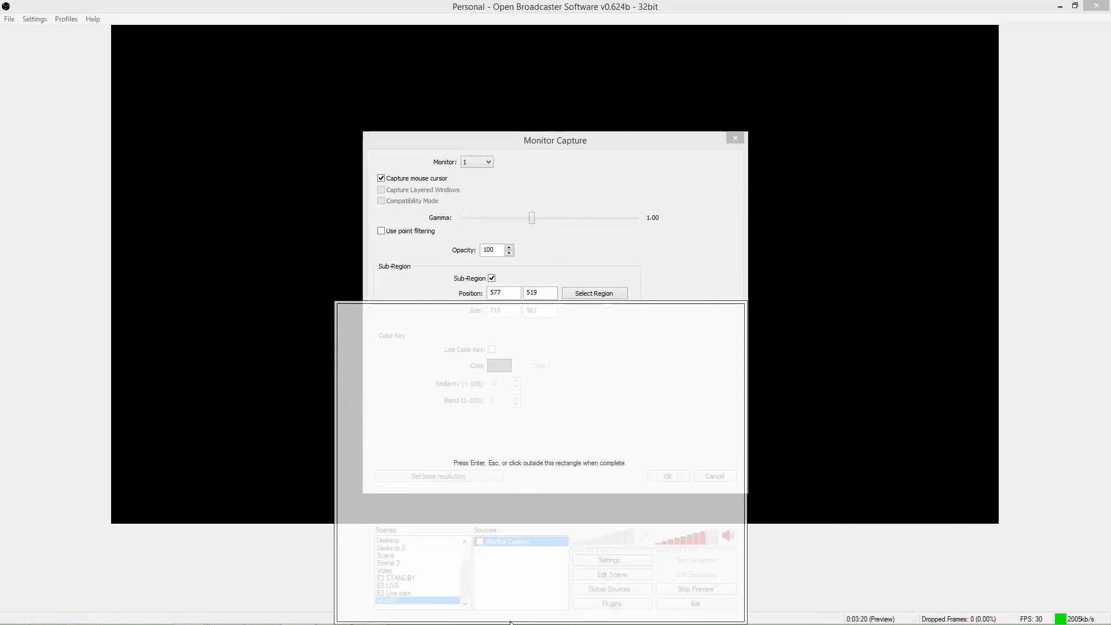
{"action": "left_click_drag", "start_coordinate": [510, 622], "coordinate": [510, 473]}
{"action": "left_click_drag", "start_coordinate": [528, 415], "coordinate": [197, 131]}
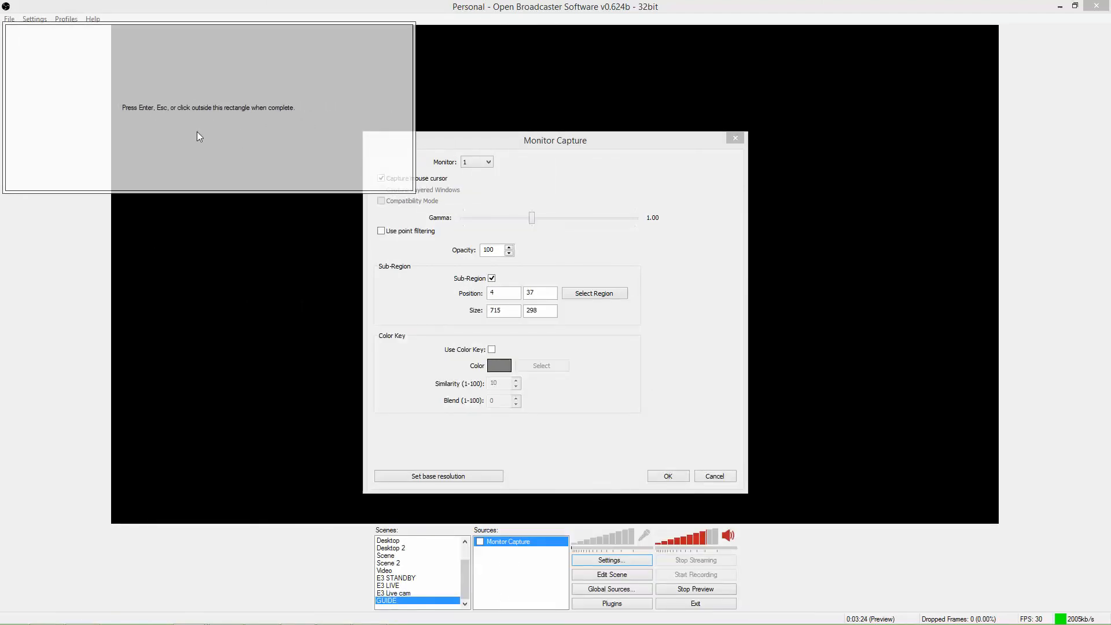
{"action": "left_click_drag", "start_coordinate": [414, 99], "coordinate": [350, 101]}
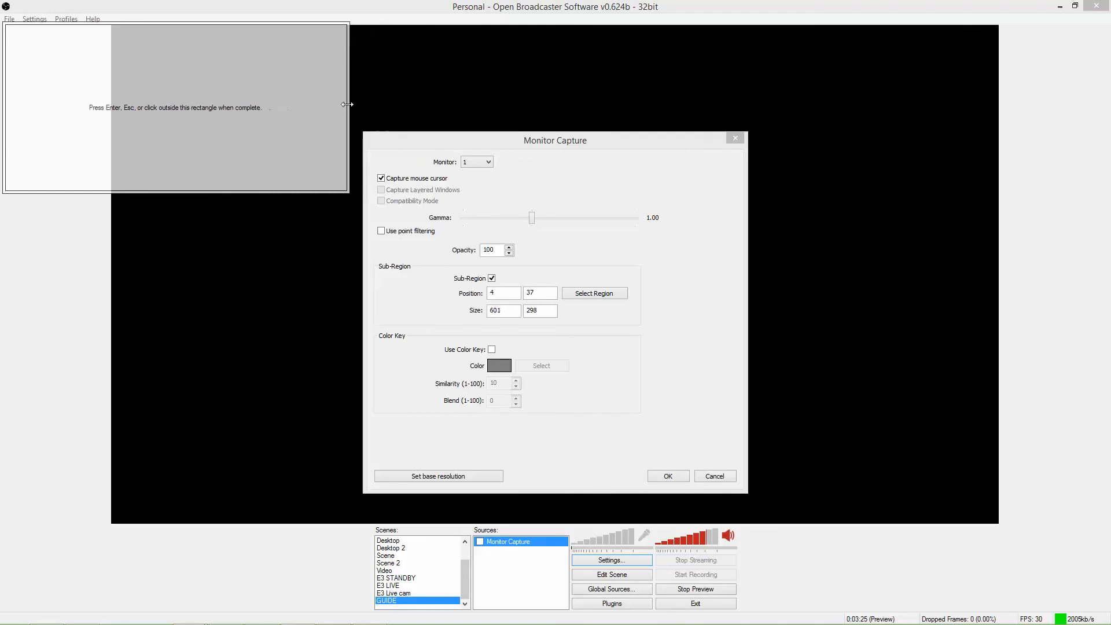
{"action": "left_click", "coordinate": [654, 485]}
{"action": "left_click", "coordinate": [673, 474]}
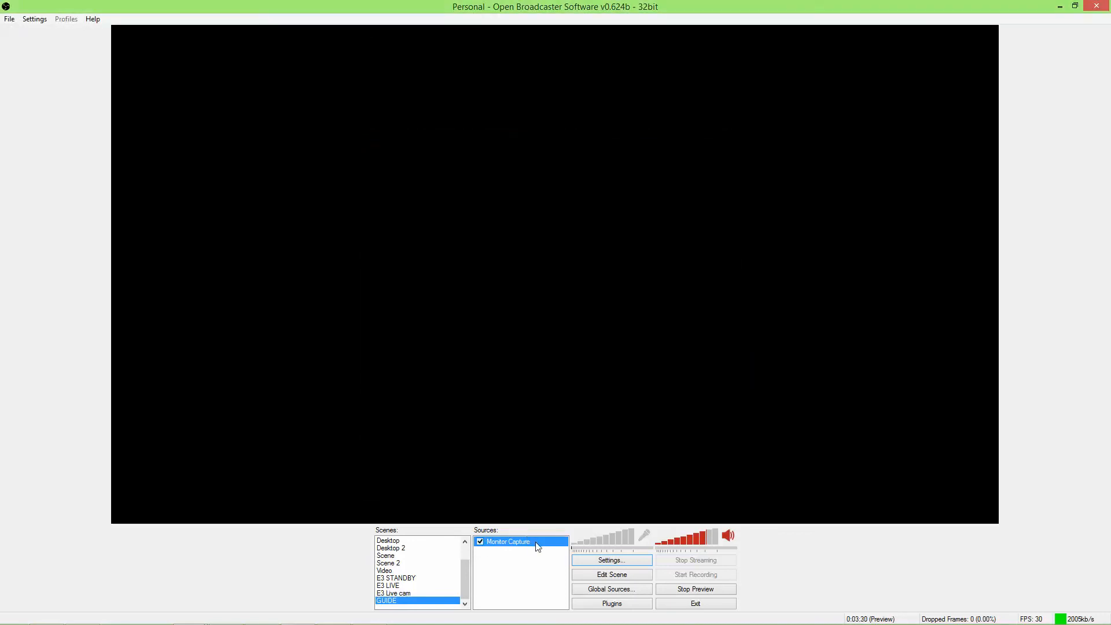
Step: Start editing the GUIDE scene with the Monitor Capture source enabled
{"action": "left_click", "coordinate": [605, 575]}
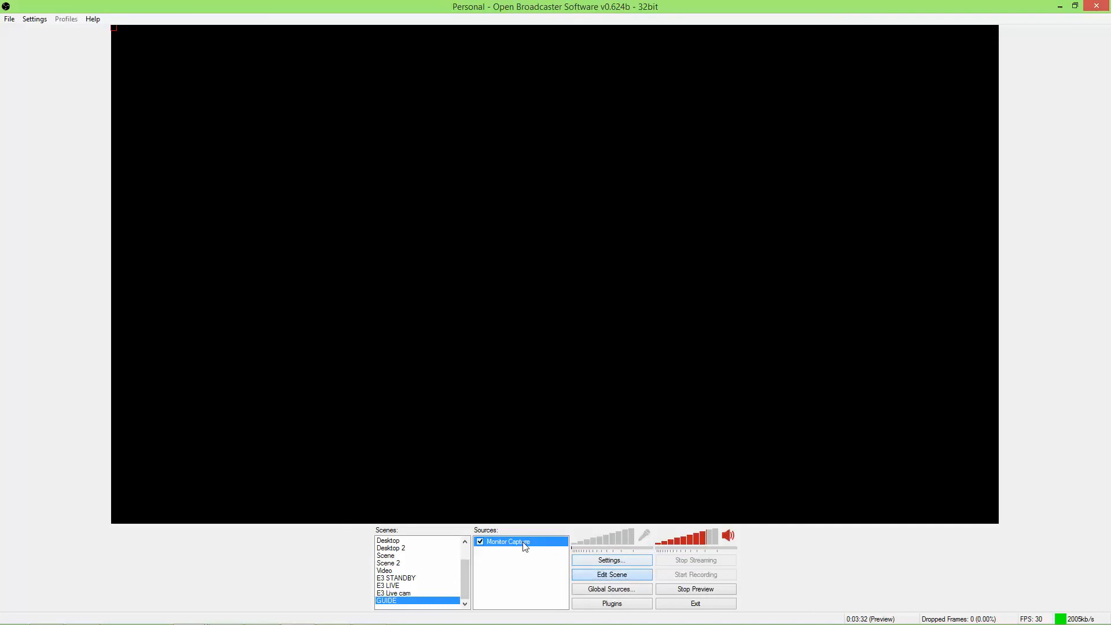